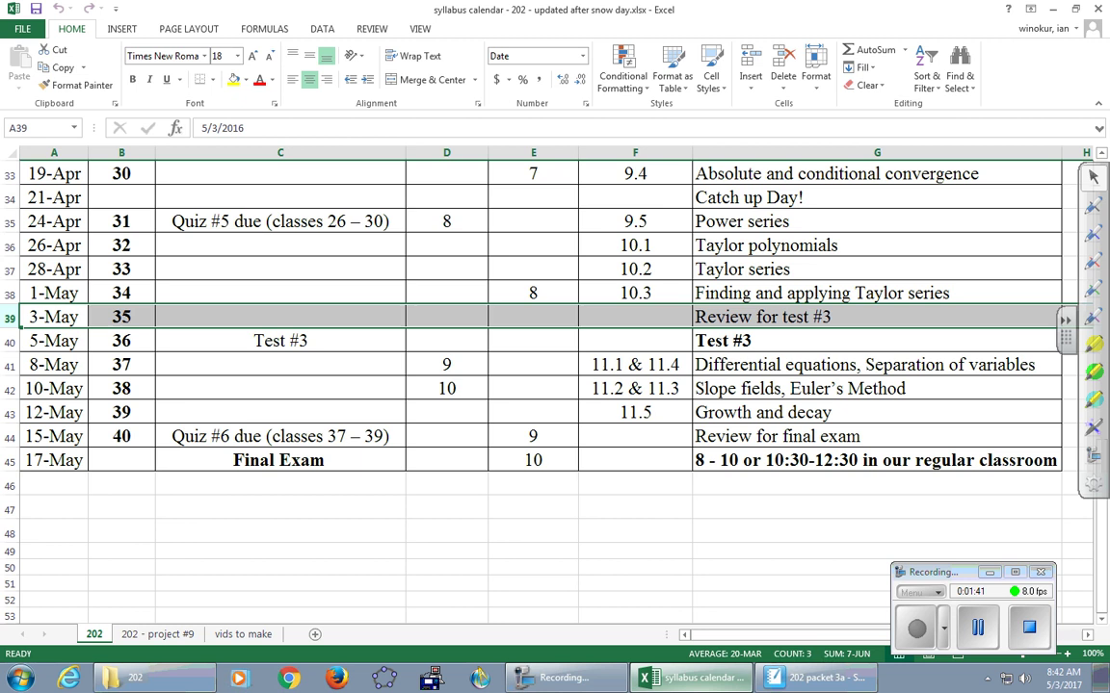
- Bring the packet forward, advance to page 67's test resources, and pick a pen for ink
{"action": "left_click", "coordinate": [845, 677]}
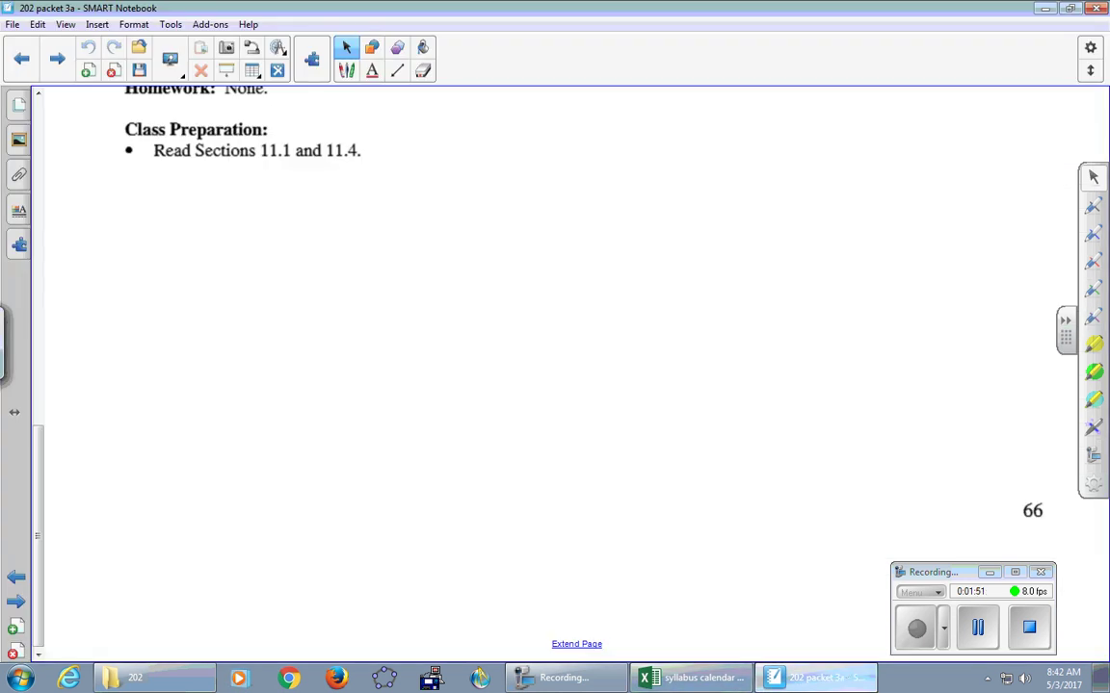
{"action": "left_click", "coordinate": [57, 58]}
{"action": "scroll", "coordinate": [30, 507], "scroll_direction": "down", "scroll_amount": 10}
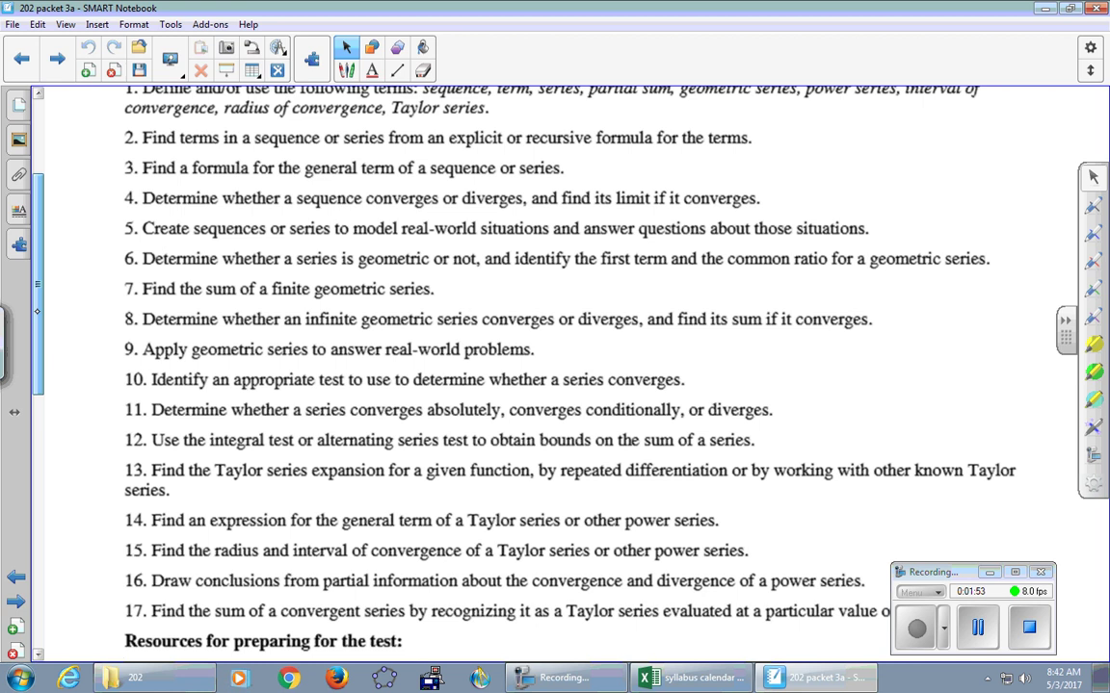
{"action": "scroll", "coordinate": [30, 506], "scroll_direction": "down", "scroll_amount": 3}
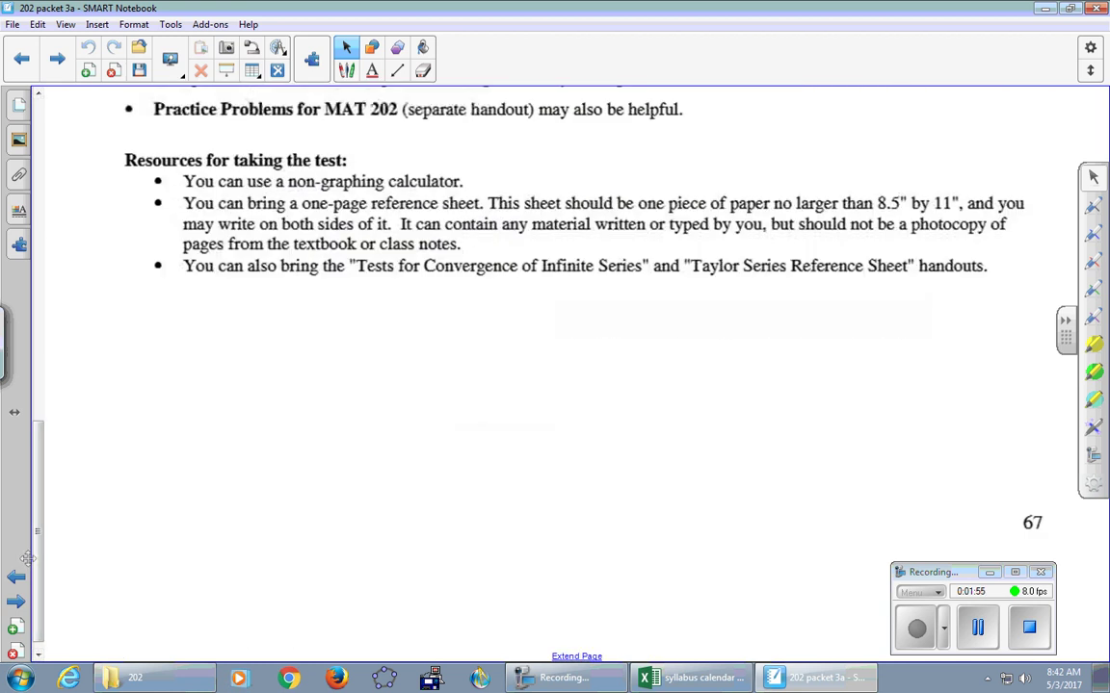
{"action": "left_click", "coordinate": [1093, 318]}
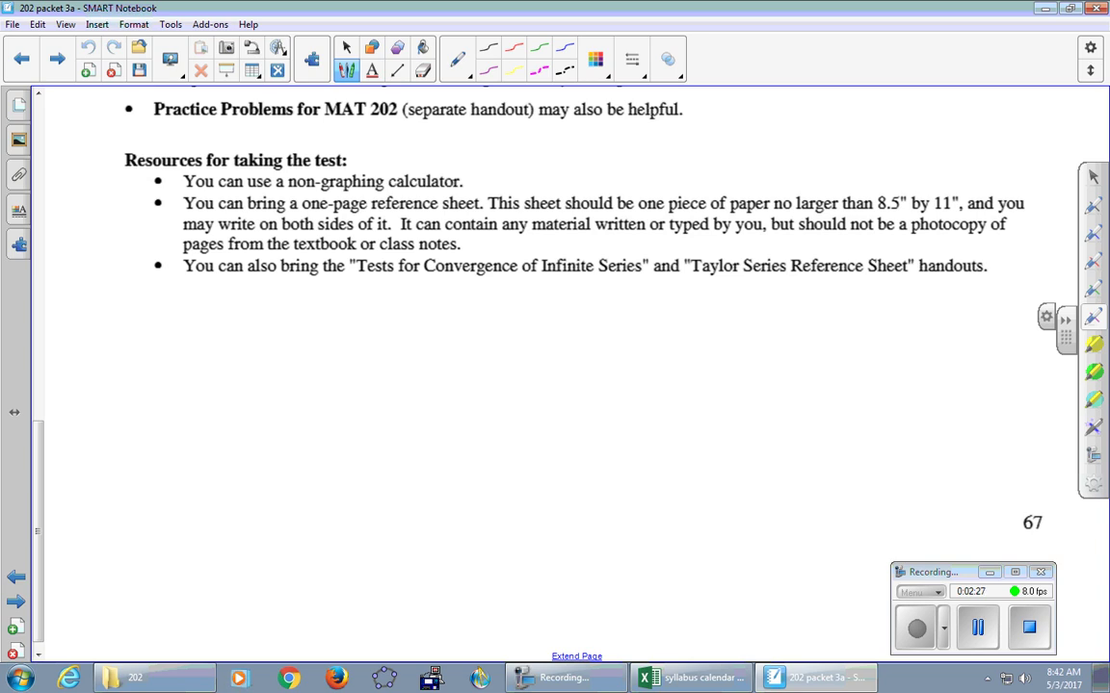
- Underline 'Taylor Series Reference Sheet' with a purple wave on this page and the previous one
{"action": "mouse_move", "coordinate": [697, 278]}
{"action": "left_mouse_down"}
{"action": "mouse_move", "coordinate": [725, 257]}
{"action": "mouse_move", "coordinate": [817, 253]}
{"action": "mouse_move", "coordinate": [978, 269]}
{"action": "left_mouse_up"}
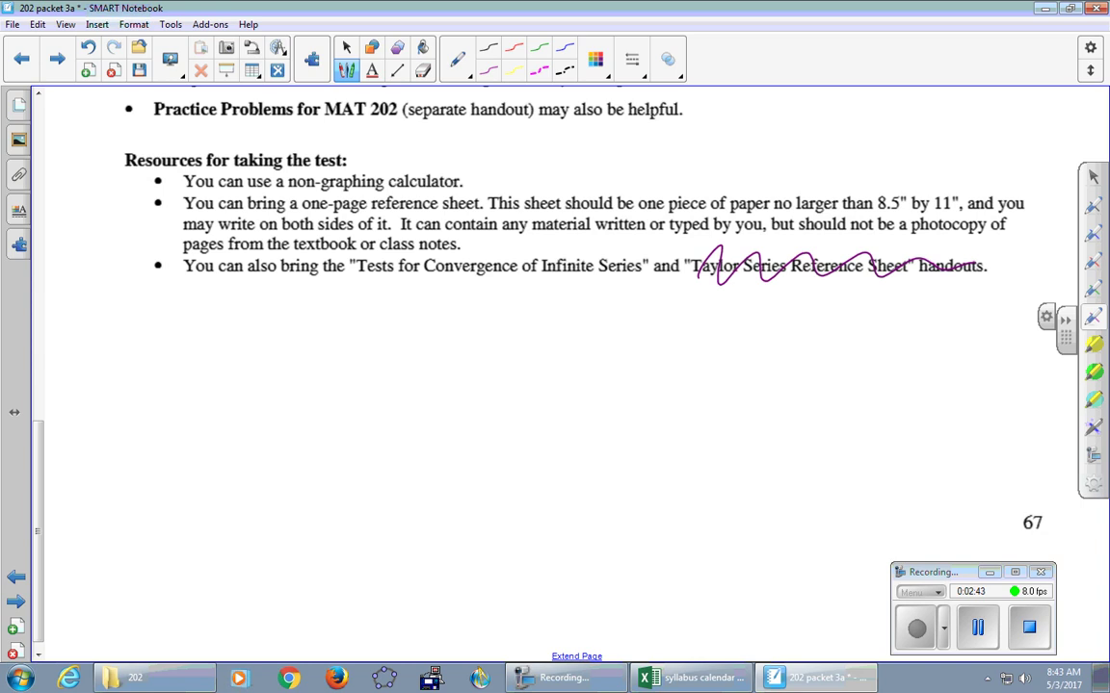
{"action": "left_click", "coordinate": [21, 58]}
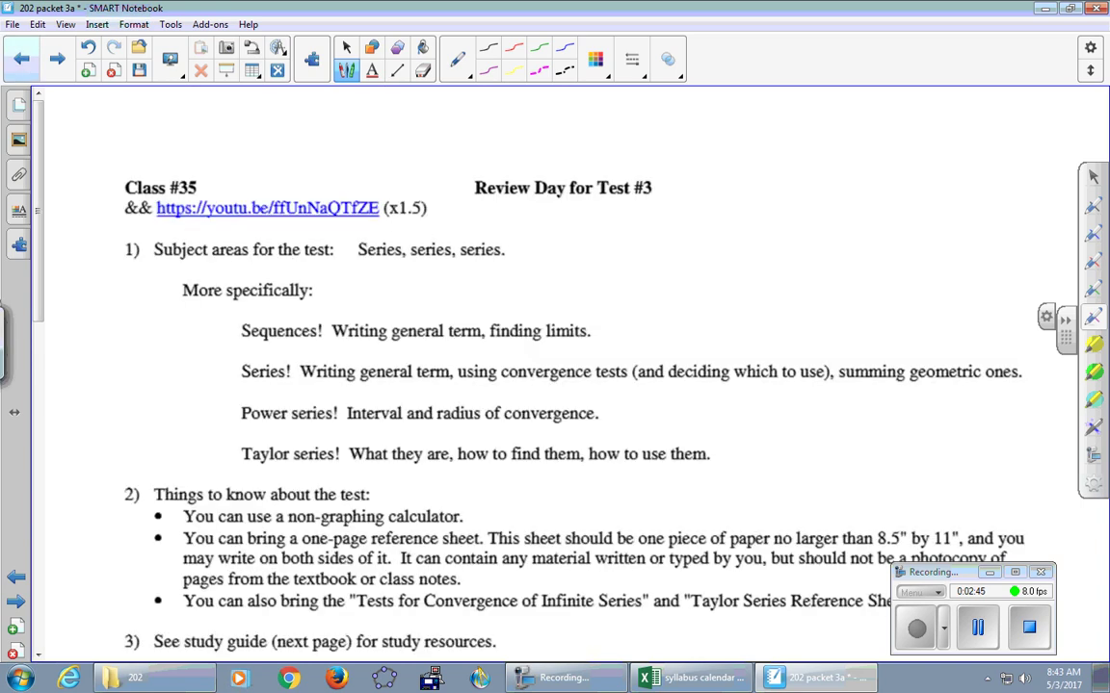
{"action": "scroll", "coordinate": [578, 366], "scroll_direction": "down", "scroll_amount": 5}
{"action": "scroll", "coordinate": [578, 366], "scroll_direction": "down", "scroll_amount": 1}
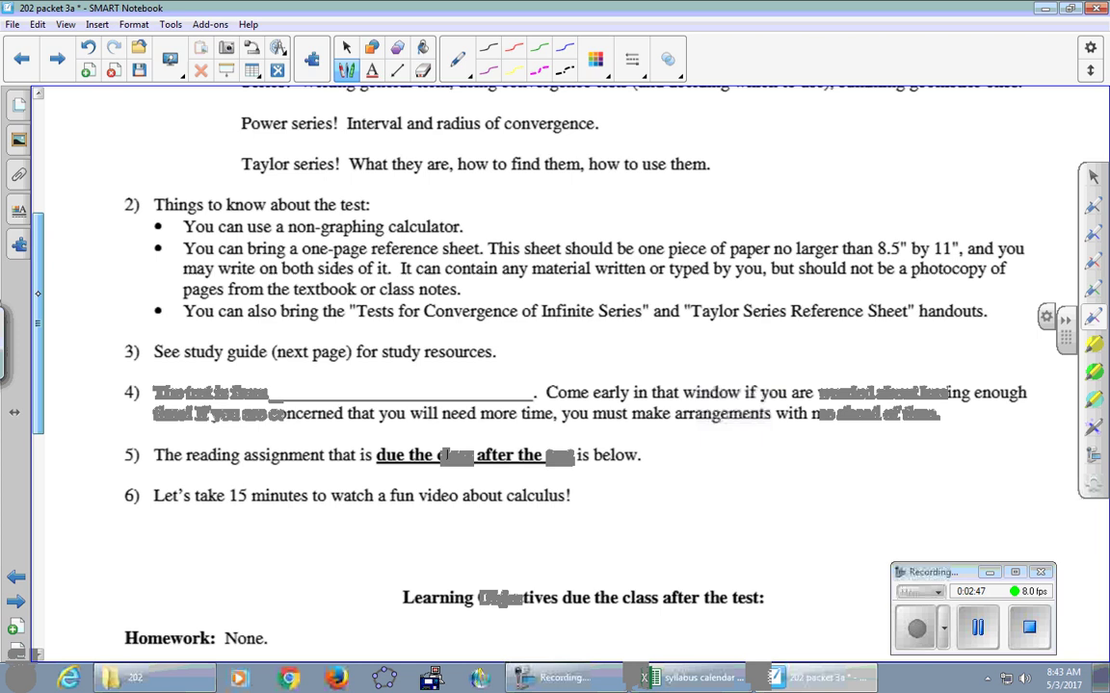
{"action": "mouse_move", "coordinate": [685, 326]}
{"action": "left_mouse_down"}
{"action": "mouse_move", "coordinate": [708, 310]}
{"action": "mouse_move", "coordinate": [906, 304]}
{"action": "left_mouse_up"}
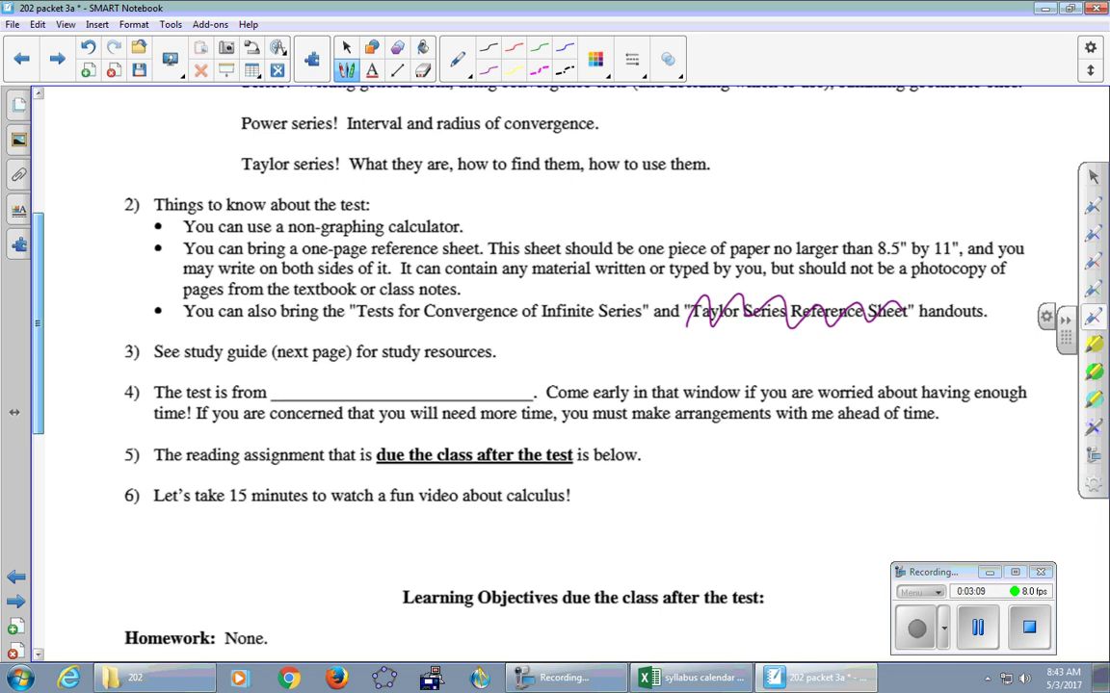
{"action": "scroll", "coordinate": [573, 366], "scroll_direction": "up", "scroll_amount": 5}
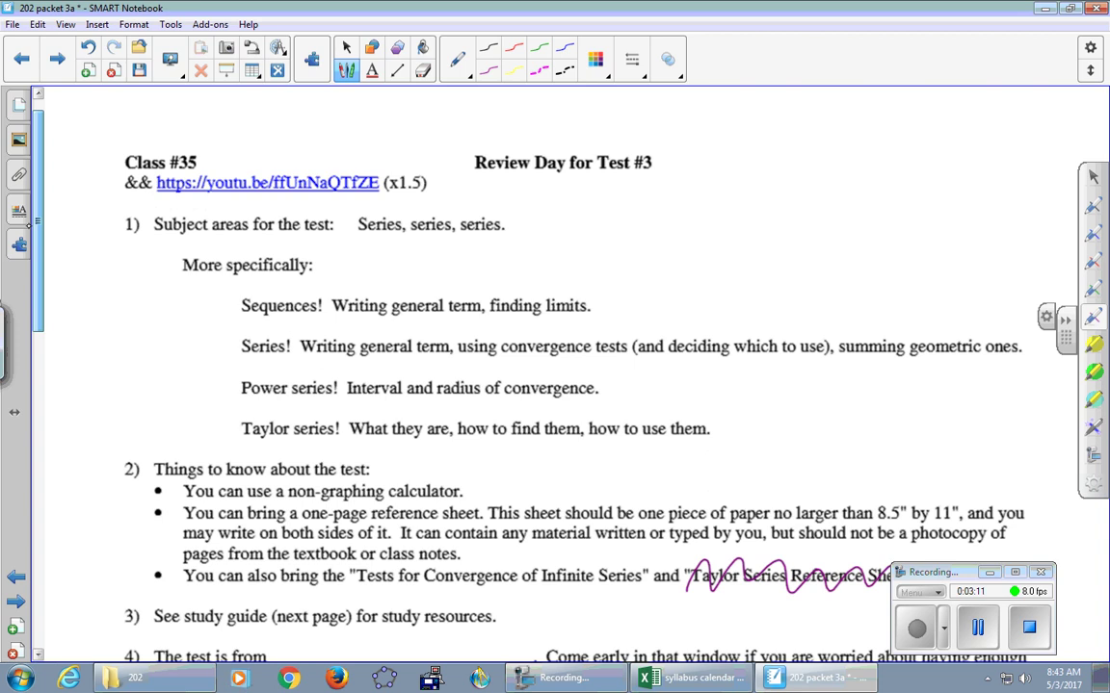
{"action": "scroll", "coordinate": [574, 366], "scroll_direction": "down", "scroll_amount": 1}
{"action": "scroll", "coordinate": [574, 366], "scroll_direction": "down", "scroll_amount": 1}
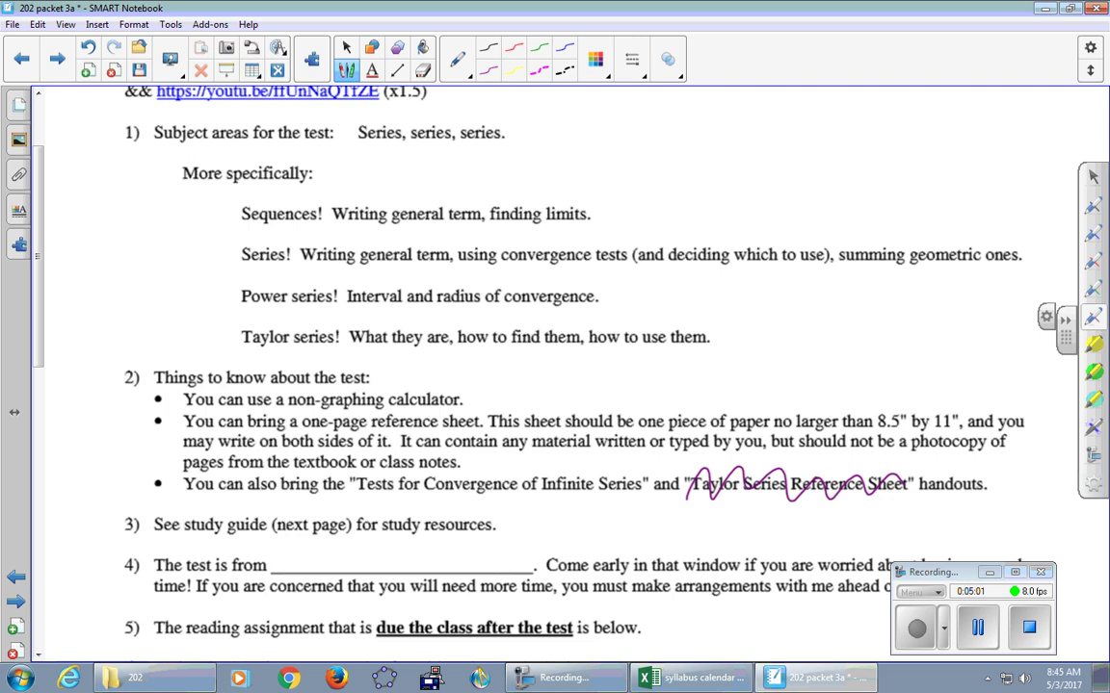
{"action": "scroll", "coordinate": [559, 366], "scroll_direction": "down", "scroll_amount": 5}
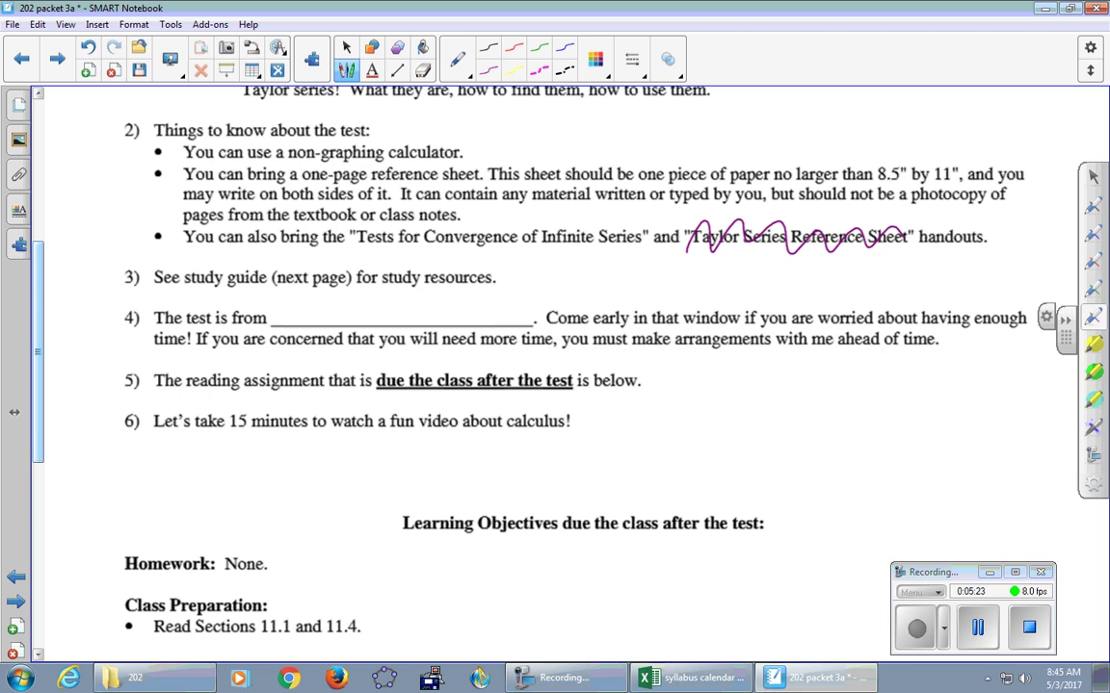
- Handwrite 8AM – 10AM in blue in the blank after 'The test is from'
{"action": "left_click", "coordinate": [1093, 234]}
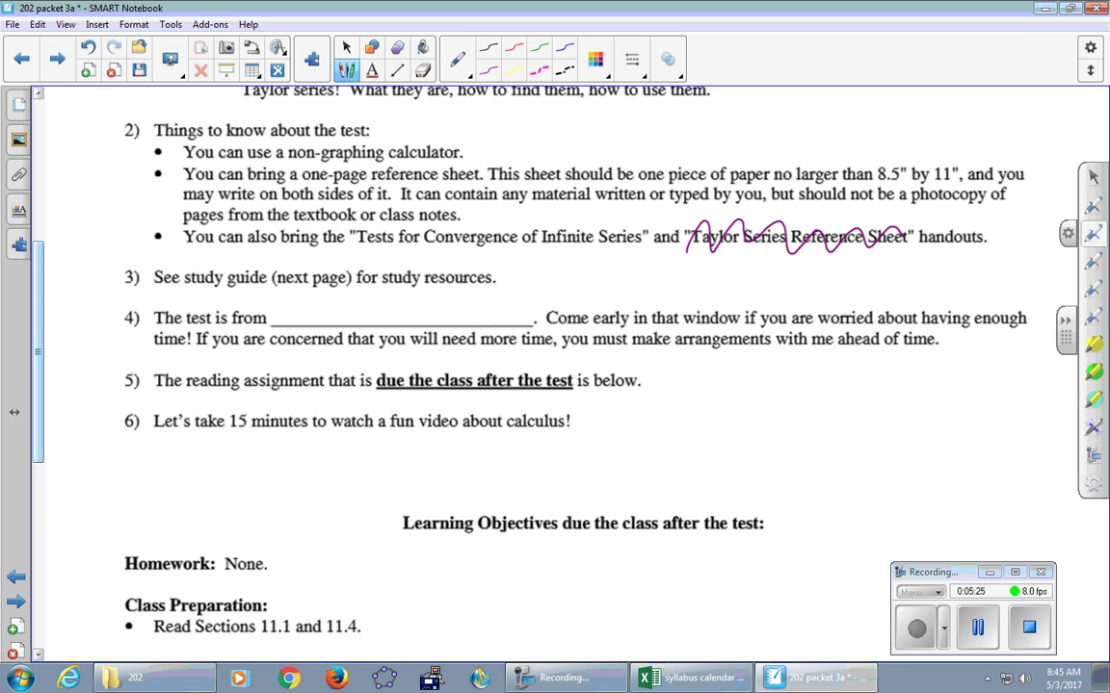
{"action": "mouse_move", "coordinate": [317, 299]}
{"action": "left_mouse_down"}
{"action": "mouse_move", "coordinate": [346, 321]}
{"action": "mouse_move", "coordinate": [342, 311]}
{"action": "left_mouse_up"}
{"action": "mouse_move", "coordinate": [353, 320]}
{"action": "left_mouse_down"}
{"action": "mouse_move", "coordinate": [359, 297]}
{"action": "mouse_move", "coordinate": [374, 321]}
{"action": "left_mouse_up"}
{"action": "mouse_move", "coordinate": [387, 306]}
{"action": "left_mouse_down"}
{"action": "mouse_move", "coordinate": [416, 321]}
{"action": "mouse_move", "coordinate": [434, 294]}
{"action": "mouse_move", "coordinate": [474, 321]}
{"action": "left_mouse_up"}
{"action": "left_click_drag", "start_coordinate": [455, 310], "coordinate": [505, 321]}
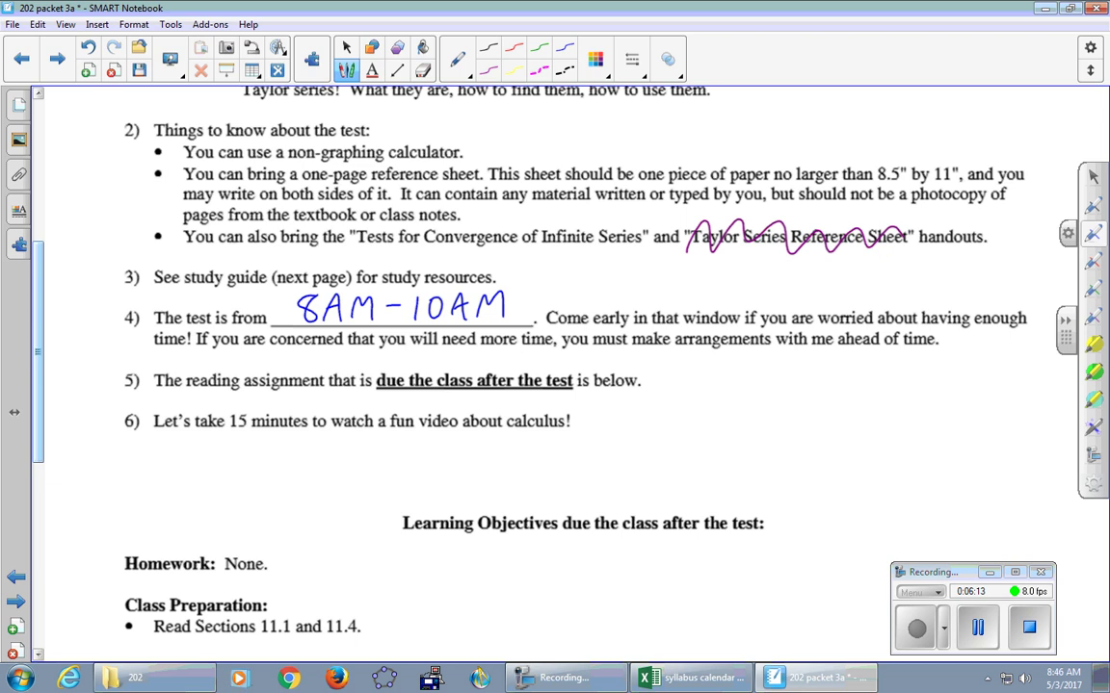
{"action": "scroll", "coordinate": [462, 323], "scroll_direction": "down", "scroll_amount": 5}
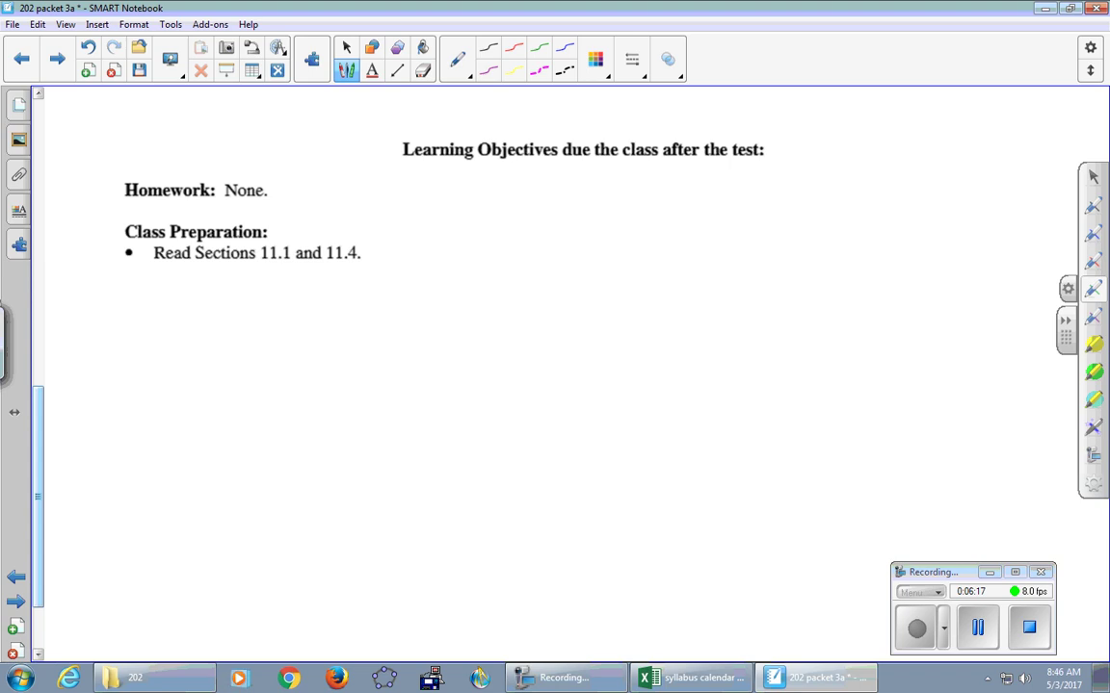
- Write lim x→∞ of polynomial over polynomial in green below Class Preparation
{"action": "mouse_move", "coordinate": [359, 289]}
{"action": "left_mouse_down"}
{"action": "mouse_move", "coordinate": [360, 338]}
{"action": "mouse_move", "coordinate": [411, 337]}
{"action": "left_mouse_up"}
{"action": "left_click", "coordinate": [378, 302]}
{"action": "mouse_move", "coordinate": [359, 381]}
{"action": "left_mouse_down"}
{"action": "mouse_move", "coordinate": [372, 357]}
{"action": "mouse_move", "coordinate": [372, 381]}
{"action": "left_mouse_up"}
{"action": "mouse_move", "coordinate": [380, 367]}
{"action": "left_mouse_down"}
{"action": "mouse_move", "coordinate": [404, 367]}
{"action": "mouse_move", "coordinate": [401, 377]}
{"action": "mouse_move", "coordinate": [432, 365]}
{"action": "left_mouse_up"}
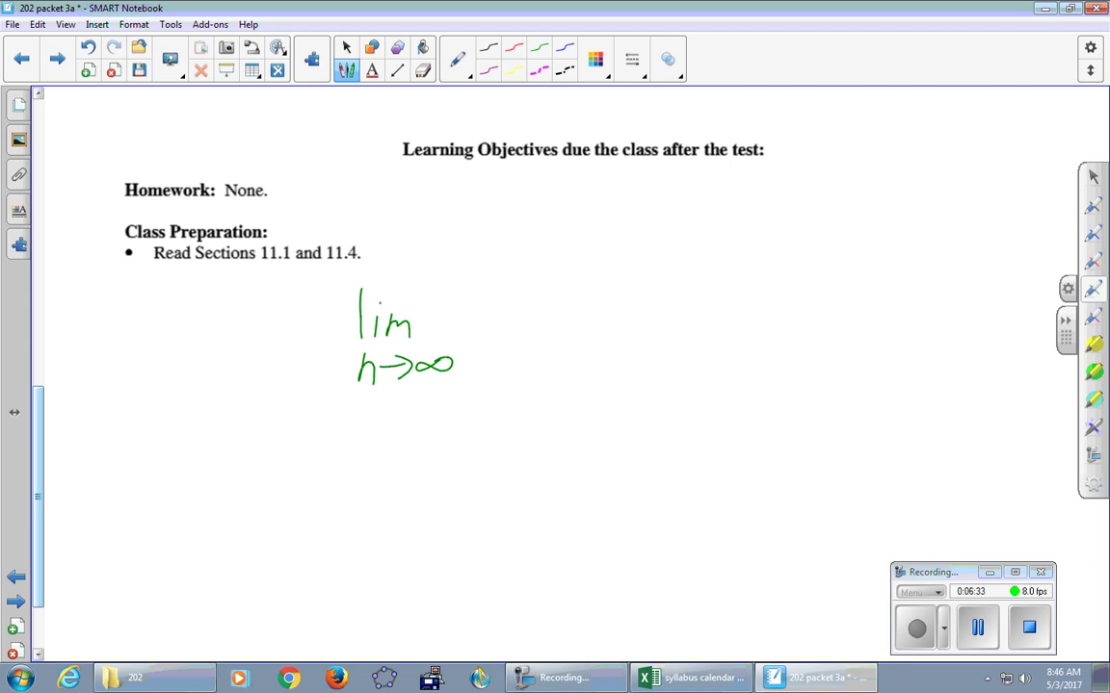
{"action": "mouse_move", "coordinate": [515, 292]}
{"action": "left_mouse_down"}
{"action": "mouse_move", "coordinate": [520, 306]}
{"action": "mouse_move", "coordinate": [607, 289]}
{"action": "mouse_move", "coordinate": [657, 306]}
{"action": "left_mouse_up"}
{"action": "left_click_drag", "start_coordinate": [494, 315], "coordinate": [663, 307]}
{"action": "left_click_drag", "start_coordinate": [527, 332], "coordinate": [526, 362]}
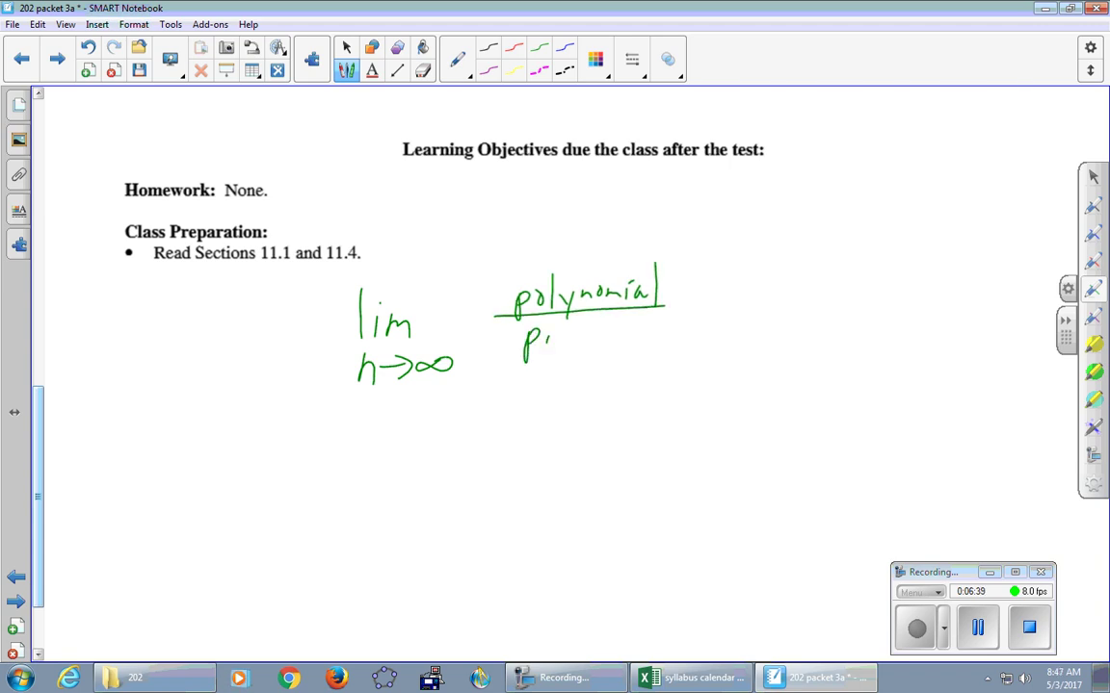
{"action": "mouse_move", "coordinate": [539, 339]}
{"action": "left_mouse_down"}
{"action": "mouse_move", "coordinate": [571, 371]}
{"action": "mouse_move", "coordinate": [610, 339]}
{"action": "mouse_move", "coordinate": [652, 349]}
{"action": "left_mouse_up"}
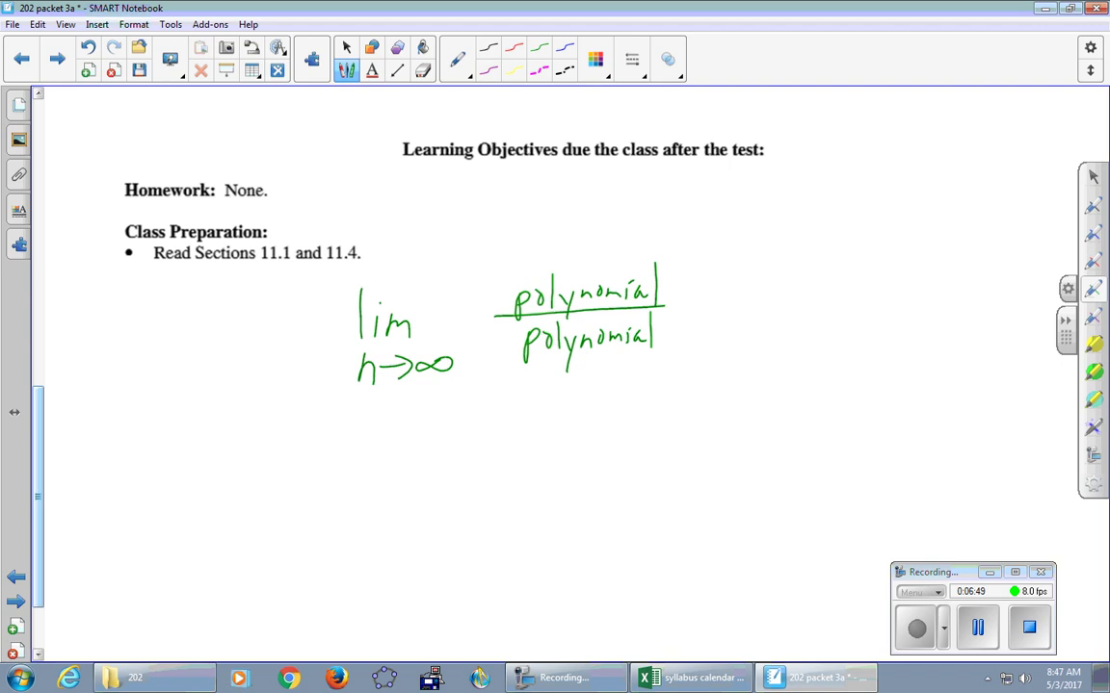
- In red ink, draw an arrow to the fraction and begin the note 'If degree'
{"action": "left_click", "coordinate": [1093, 261]}
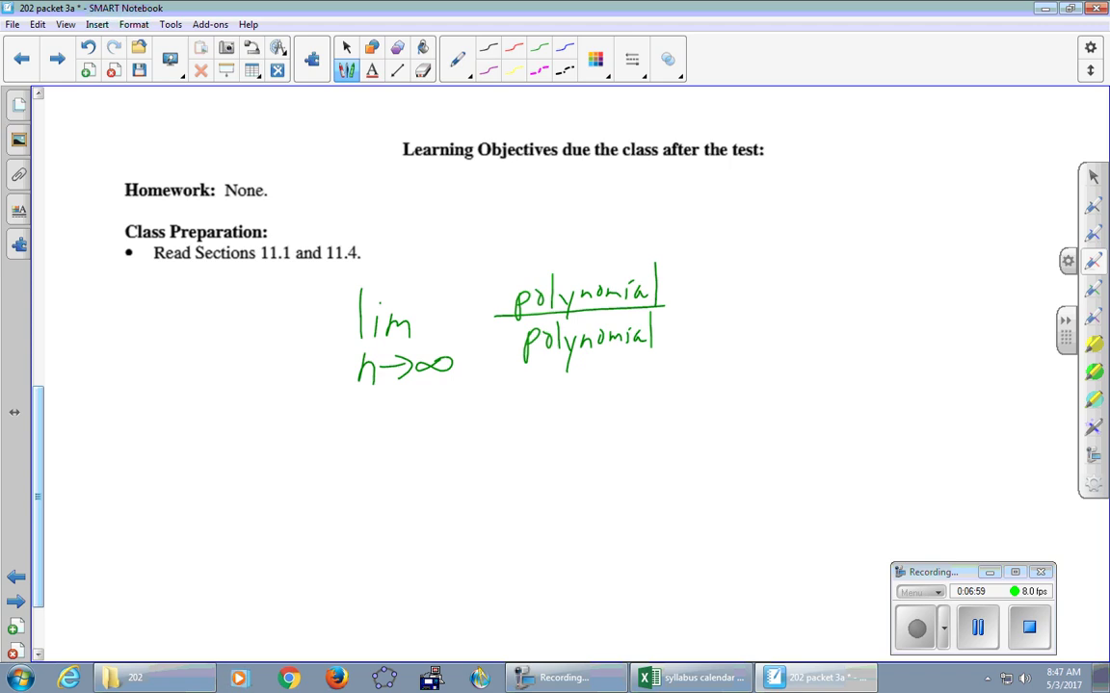
{"action": "mouse_move", "coordinate": [730, 252]}
{"action": "left_mouse_down"}
{"action": "mouse_move", "coordinate": [686, 282]}
{"action": "mouse_move", "coordinate": [708, 280]}
{"action": "left_mouse_up"}
{"action": "mouse_move", "coordinate": [753, 234]}
{"action": "left_mouse_down"}
{"action": "mouse_move", "coordinate": [753, 255]}
{"action": "mouse_move", "coordinate": [763, 229]}
{"action": "left_mouse_up"}
{"action": "left_click_drag", "start_coordinate": [737, 259], "coordinate": [770, 262]}
{"action": "left_click_drag", "start_coordinate": [817, 220], "coordinate": [807, 251]}
{"action": "mouse_move", "coordinate": [818, 243]}
{"action": "left_mouse_down"}
{"action": "mouse_move", "coordinate": [834, 265]}
{"action": "mouse_move", "coordinate": [863, 237]}
{"action": "mouse_move", "coordinate": [881, 238]}
{"action": "left_mouse_up"}
- Continue the red note with 'on top', starting a second line with 'is bi'
{"action": "left_click_drag", "start_coordinate": [886, 240], "coordinate": [900, 233]}
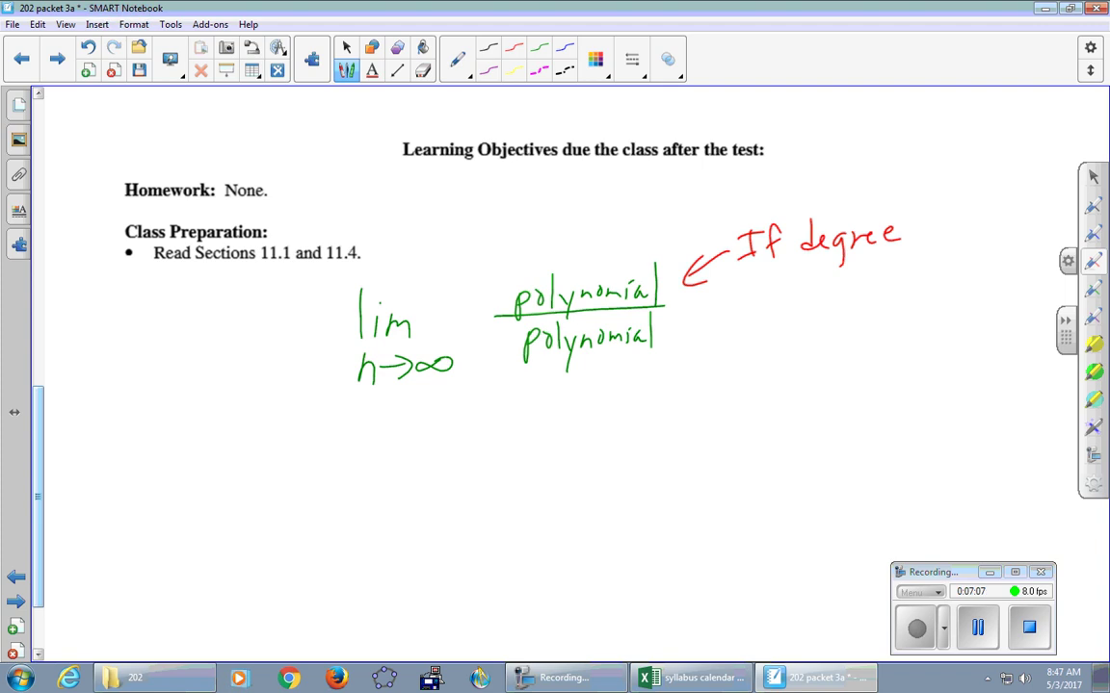
{"action": "left_click_drag", "start_coordinate": [922, 225], "coordinate": [958, 242]}
{"action": "left_click_drag", "start_coordinate": [950, 220], "coordinate": [970, 226]}
{"action": "left_click_drag", "start_coordinate": [984, 248], "coordinate": [994, 224]}
{"action": "left_click_drag", "start_coordinate": [767, 287], "coordinate": [773, 304]}
{"action": "left_click_drag", "start_coordinate": [796, 273], "coordinate": [795, 301]}
{"action": "mouse_move", "coordinate": [818, 285]}
{"action": "left_mouse_down"}
{"action": "mouse_move", "coordinate": [830, 308]}
{"action": "mouse_move", "coordinate": [848, 310]}
{"action": "mouse_move", "coordinate": [887, 278]}
{"action": "left_mouse_up"}
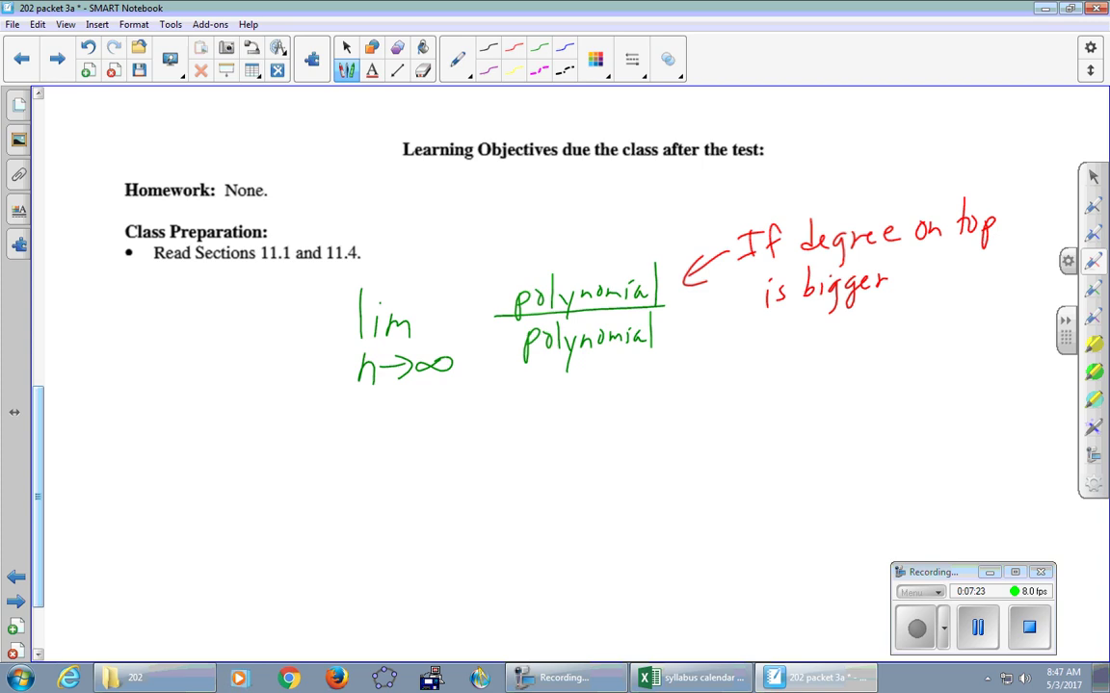
- Finish the red rule with 'bigger, then limit = ±∞'
{"action": "left_click_drag", "start_coordinate": [895, 275], "coordinate": [891, 289]}
{"action": "mouse_move", "coordinate": [911, 258]}
{"action": "left_mouse_down"}
{"action": "mouse_move", "coordinate": [909, 284]}
{"action": "mouse_move", "coordinate": [922, 267]}
{"action": "mouse_move", "coordinate": [951, 280]}
{"action": "left_mouse_up"}
{"action": "mouse_move", "coordinate": [954, 281]}
{"action": "left_mouse_down"}
{"action": "mouse_move", "coordinate": [964, 260]}
{"action": "mouse_move", "coordinate": [966, 281]}
{"action": "mouse_move", "coordinate": [995, 281]}
{"action": "left_mouse_up"}
{"action": "left_click_drag", "start_coordinate": [1004, 258], "coordinate": [1005, 282]}
{"action": "left_click_drag", "start_coordinate": [999, 267], "coordinate": [1029, 266]}
{"action": "mouse_move", "coordinate": [1013, 275]}
{"action": "left_mouse_down"}
{"action": "mouse_move", "coordinate": [1042, 267]}
{"action": "mouse_move", "coordinate": [1035, 275]}
{"action": "left_mouse_up"}
{"action": "mouse_move", "coordinate": [1029, 278]}
{"action": "left_mouse_down"}
{"action": "mouse_move", "coordinate": [1076, 270]}
{"action": "mouse_move", "coordinate": [1059, 265]}
{"action": "left_mouse_up"}
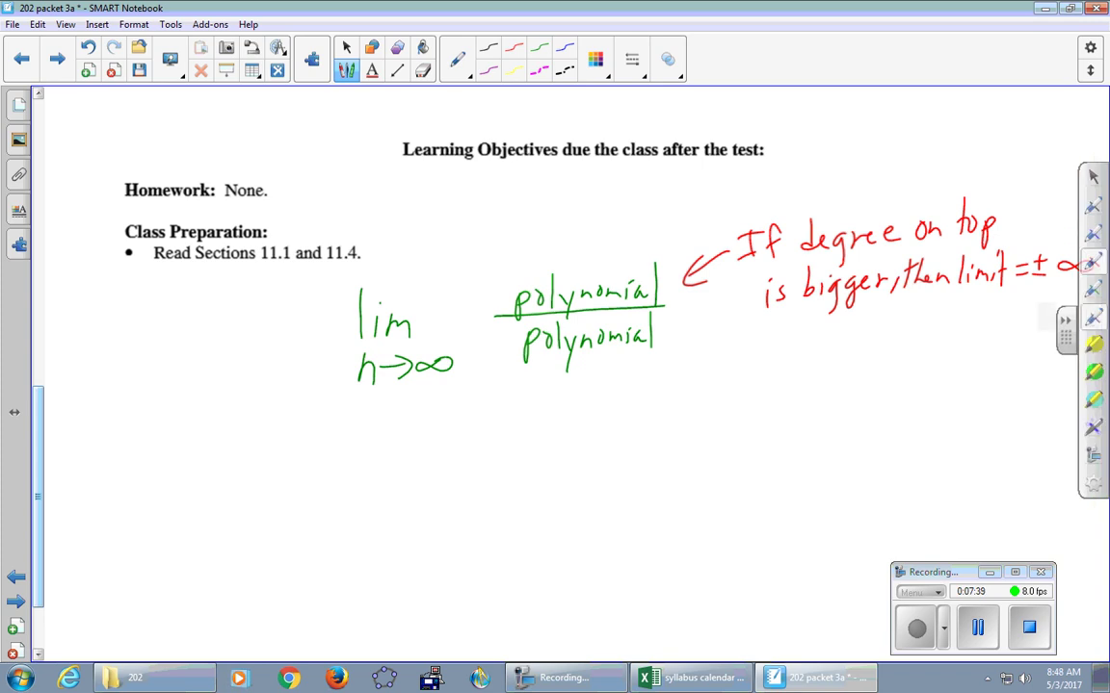
- Draw a purple arrow to the fraction and write 'If degree on bottom'
{"action": "mouse_move", "coordinate": [755, 373]}
{"action": "left_mouse_down"}
{"action": "mouse_move", "coordinate": [692, 344]}
{"action": "mouse_move", "coordinate": [689, 366]}
{"action": "left_mouse_up"}
{"action": "mouse_move", "coordinate": [768, 372]}
{"action": "left_mouse_down"}
{"action": "mouse_move", "coordinate": [768, 397]}
{"action": "mouse_move", "coordinate": [773, 367]}
{"action": "left_mouse_up"}
{"action": "left_click_drag", "start_coordinate": [756, 396], "coordinate": [786, 396]}
{"action": "mouse_move", "coordinate": [780, 380]}
{"action": "left_mouse_down"}
{"action": "mouse_move", "coordinate": [831, 366]}
{"action": "mouse_move", "coordinate": [847, 391]}
{"action": "left_mouse_up"}
{"action": "mouse_move", "coordinate": [859, 383]}
{"action": "left_mouse_down"}
{"action": "mouse_move", "coordinate": [852, 403]}
{"action": "mouse_move", "coordinate": [877, 386]}
{"action": "mouse_move", "coordinate": [946, 382]}
{"action": "left_mouse_up"}
{"action": "mouse_move", "coordinate": [982, 345]}
{"action": "left_mouse_down"}
{"action": "mouse_move", "coordinate": [985, 366]}
{"action": "mouse_move", "coordinate": [1009, 365]}
{"action": "mouse_move", "coordinate": [932, 368]}
{"action": "mouse_move", "coordinate": [992, 372]}
{"action": "left_mouse_up"}
{"action": "left_click_drag", "start_coordinate": [1008, 363], "coordinate": [1036, 372]}
{"action": "left_click_drag", "start_coordinate": [1012, 358], "coordinate": [1064, 364]}
- Complete the purple rule with 'is bigger, then limit = 0.'
{"action": "mouse_move", "coordinate": [767, 429]}
{"action": "left_mouse_down"}
{"action": "mouse_move", "coordinate": [766, 451]}
{"action": "mouse_move", "coordinate": [822, 445]}
{"action": "mouse_move", "coordinate": [843, 464]}
{"action": "mouse_move", "coordinate": [863, 464]}
{"action": "mouse_move", "coordinate": [886, 439]}
{"action": "left_mouse_up"}
{"action": "mouse_move", "coordinate": [892, 436]}
{"action": "left_mouse_down"}
{"action": "mouse_move", "coordinate": [901, 426]}
{"action": "mouse_move", "coordinate": [903, 440]}
{"action": "left_mouse_up"}
{"action": "mouse_move", "coordinate": [923, 412]}
{"action": "left_mouse_down"}
{"action": "mouse_move", "coordinate": [925, 439]}
{"action": "mouse_move", "coordinate": [932, 420]}
{"action": "left_mouse_up"}
{"action": "mouse_move", "coordinate": [936, 412]}
{"action": "left_mouse_down"}
{"action": "mouse_move", "coordinate": [949, 439]}
{"action": "mouse_move", "coordinate": [959, 437]}
{"action": "left_mouse_up"}
{"action": "mouse_move", "coordinate": [960, 435]}
{"action": "left_mouse_down"}
{"action": "mouse_move", "coordinate": [969, 424]}
{"action": "mouse_move", "coordinate": [973, 435]}
{"action": "left_mouse_up"}
{"action": "mouse_move", "coordinate": [978, 403]}
{"action": "left_mouse_down"}
{"action": "mouse_move", "coordinate": [978, 433]}
{"action": "mouse_move", "coordinate": [1019, 434]}
{"action": "left_mouse_up"}
{"action": "left_click_drag", "start_coordinate": [1031, 386], "coordinate": [1033, 425]}
{"action": "left_click_drag", "start_coordinate": [1023, 408], "coordinate": [1058, 404]}
{"action": "left_click_drag", "start_coordinate": [1046, 414], "coordinate": [1071, 400]}
{"action": "left_click", "coordinate": [1091, 417]}
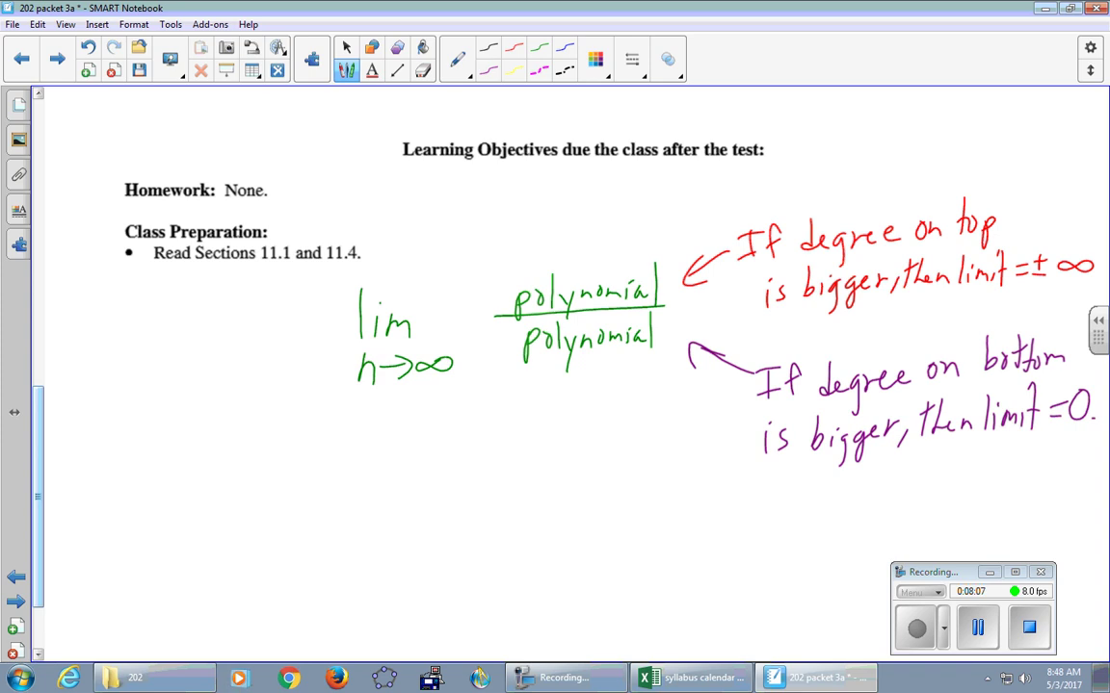
- With the blue pen, draw an upward arrow and write 'If degrees are equal'
{"action": "scroll", "coordinate": [568, 366], "scroll_direction": "down", "scroll_amount": 3}
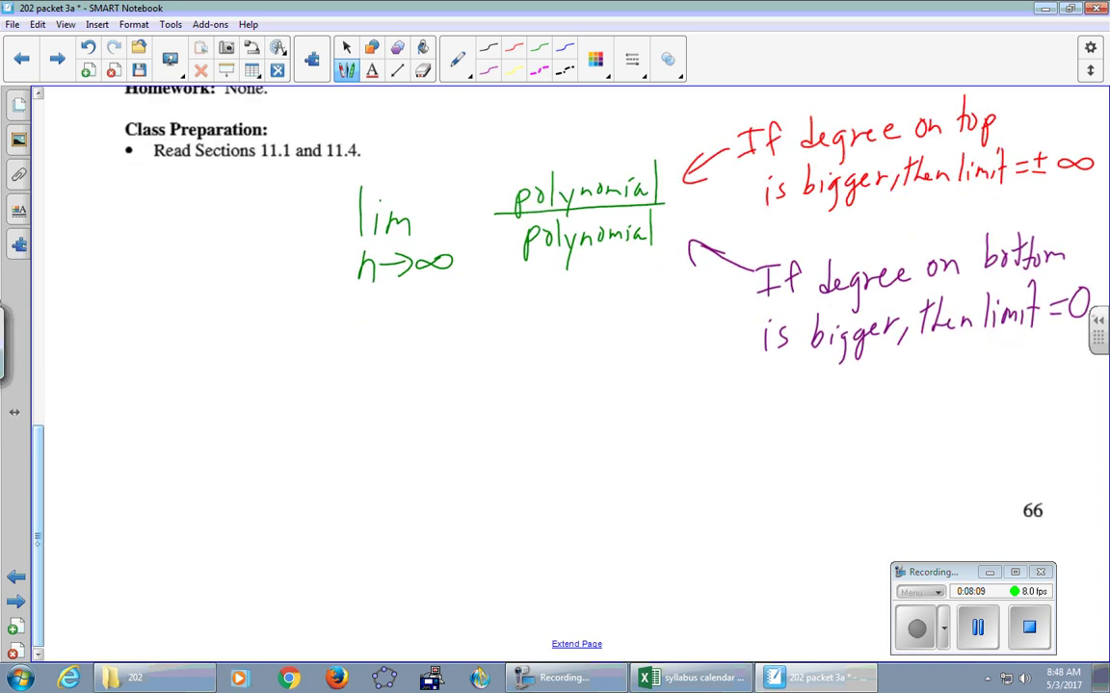
{"action": "left_click", "coordinate": [1096, 321]}
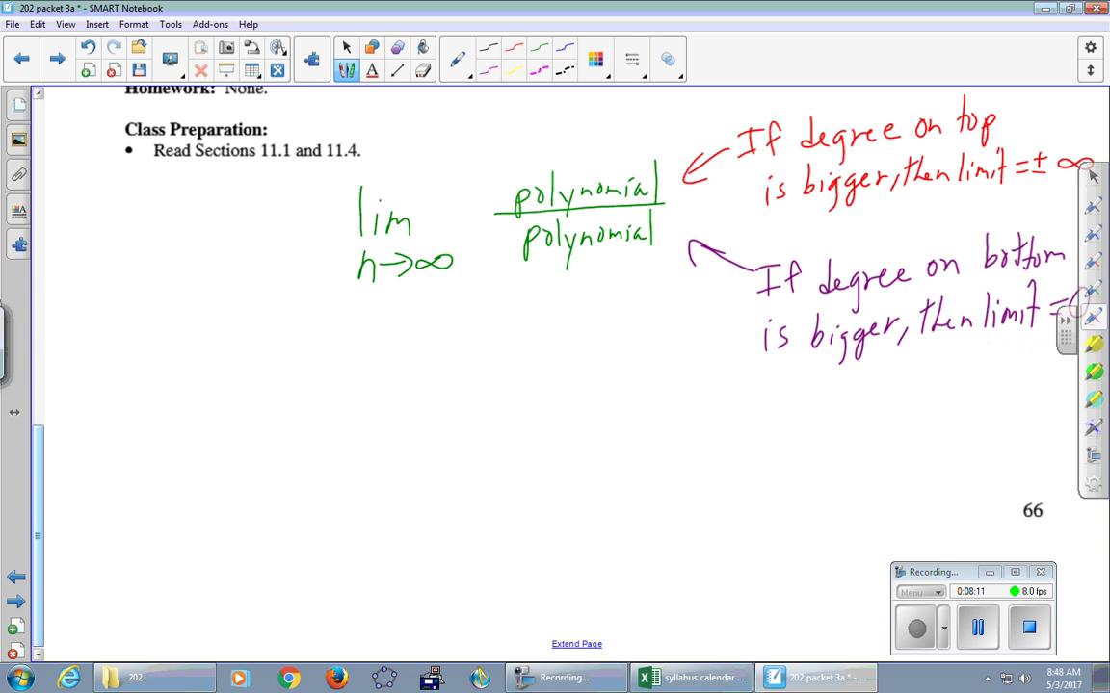
{"action": "left_click", "coordinate": [1067, 319]}
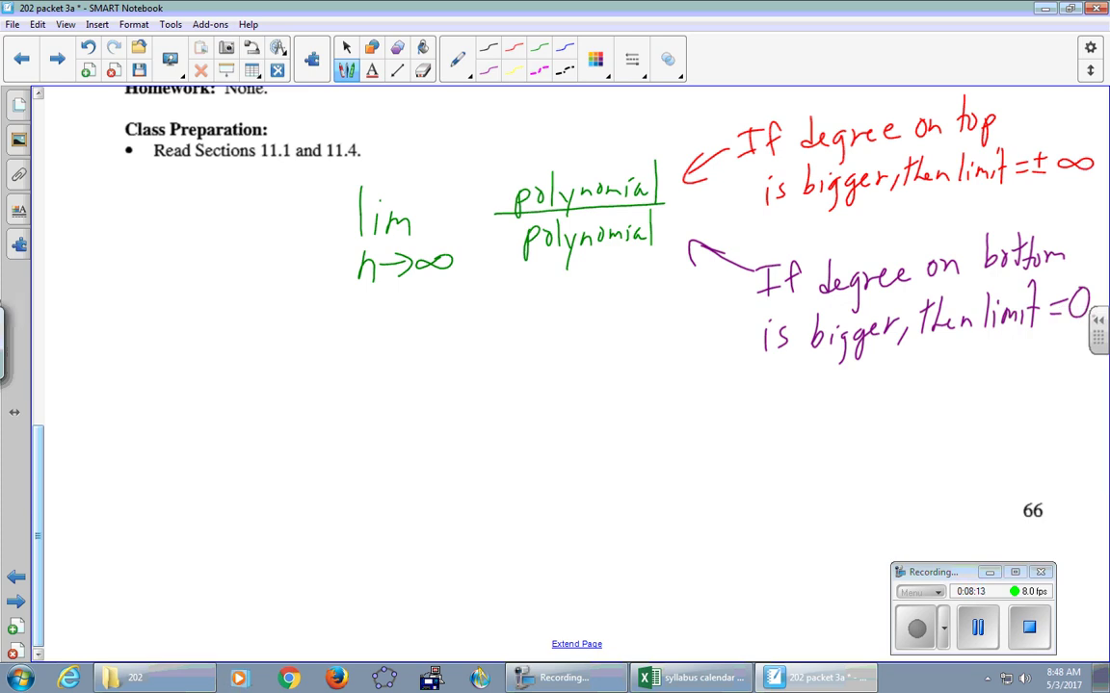
{"action": "mouse_move", "coordinate": [695, 439]}
{"action": "left_mouse_down"}
{"action": "mouse_move", "coordinate": [638, 287]}
{"action": "mouse_move", "coordinate": [671, 337]}
{"action": "mouse_move", "coordinate": [691, 468]}
{"action": "mouse_move", "coordinate": [703, 438]}
{"action": "left_mouse_up"}
{"action": "mouse_move", "coordinate": [679, 473]}
{"action": "left_mouse_down"}
{"action": "mouse_move", "coordinate": [761, 465]}
{"action": "mouse_move", "coordinate": [785, 445]}
{"action": "mouse_move", "coordinate": [819, 441]}
{"action": "left_mouse_up"}
{"action": "left_click_drag", "start_coordinate": [824, 439], "coordinate": [900, 420]}
{"action": "mouse_move", "coordinate": [904, 422]}
{"action": "left_mouse_down"}
{"action": "mouse_move", "coordinate": [949, 421]}
{"action": "mouse_move", "coordinate": [963, 441]}
{"action": "mouse_move", "coordinate": [992, 417]}
{"action": "mouse_move", "coordinate": [1017, 414]}
{"action": "left_mouse_up"}
{"action": "left_click_drag", "start_coordinate": [1031, 364], "coordinate": [1027, 412]}
- Continue the blue rule with 'then lim is the quotient of'
{"action": "mouse_move", "coordinate": [722, 470]}
{"action": "left_mouse_down"}
{"action": "mouse_move", "coordinate": [718, 525]}
{"action": "mouse_move", "coordinate": [734, 488]}
{"action": "left_mouse_up"}
{"action": "mouse_move", "coordinate": [740, 464]}
{"action": "left_mouse_down"}
{"action": "mouse_move", "coordinate": [734, 525]}
{"action": "mouse_move", "coordinate": [761, 522]}
{"action": "left_mouse_up"}
{"action": "mouse_move", "coordinate": [766, 509]}
{"action": "left_mouse_down"}
{"action": "mouse_move", "coordinate": [780, 520]}
{"action": "mouse_move", "coordinate": [821, 472]}
{"action": "mouse_move", "coordinate": [826, 494]}
{"action": "mouse_move", "coordinate": [881, 493]}
{"action": "left_mouse_up"}
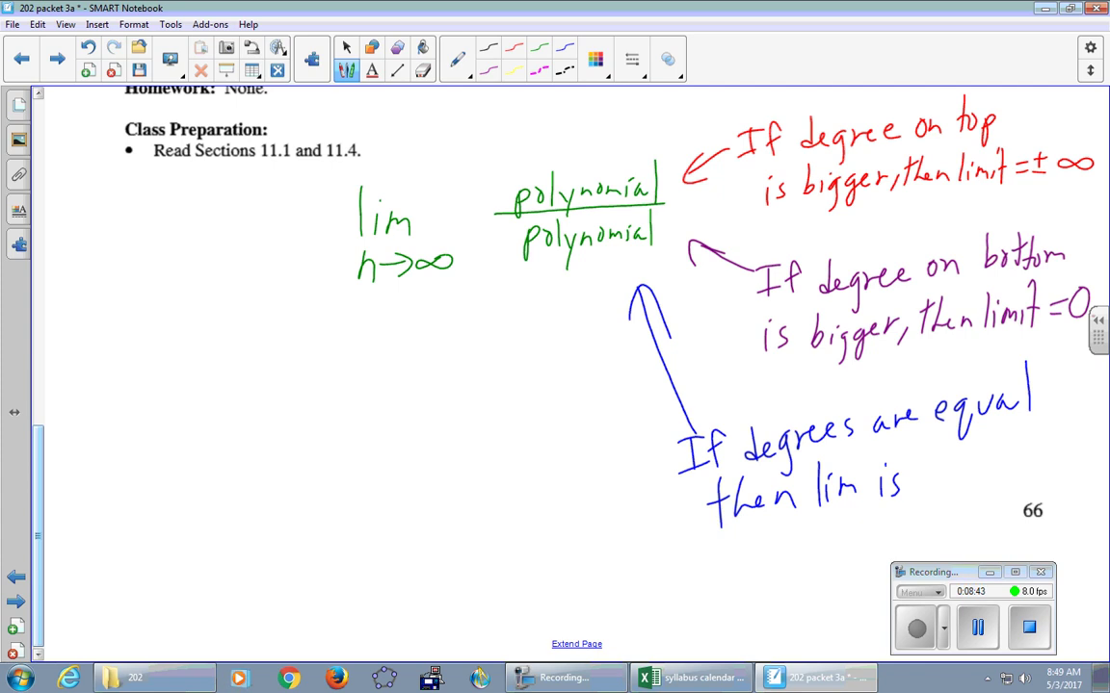
{"action": "mouse_move", "coordinate": [926, 458]}
{"action": "left_mouse_down"}
{"action": "mouse_move", "coordinate": [928, 497]}
{"action": "mouse_move", "coordinate": [942, 466]}
{"action": "left_mouse_up"}
{"action": "mouse_move", "coordinate": [947, 457]}
{"action": "left_mouse_down"}
{"action": "mouse_move", "coordinate": [963, 495]}
{"action": "mouse_move", "coordinate": [979, 493]}
{"action": "left_mouse_up"}
{"action": "mouse_move", "coordinate": [992, 468]}
{"action": "left_mouse_down"}
{"action": "mouse_move", "coordinate": [992, 499]}
{"action": "mouse_move", "coordinate": [1028, 461]}
{"action": "left_mouse_up"}
{"action": "mouse_move", "coordinate": [1042, 445]}
{"action": "left_mouse_down"}
{"action": "mouse_move", "coordinate": [1040, 478]}
{"action": "mouse_move", "coordinate": [1054, 455]}
{"action": "left_mouse_up"}
{"action": "mouse_move", "coordinate": [1055, 456]}
{"action": "left_mouse_down"}
{"action": "mouse_move", "coordinate": [1057, 476]}
{"action": "mouse_move", "coordinate": [1082, 445]}
{"action": "left_mouse_up"}
{"action": "mouse_move", "coordinate": [1089, 412]}
{"action": "left_mouse_down"}
{"action": "mouse_move", "coordinate": [1088, 453]}
{"action": "mouse_move", "coordinate": [1097, 424]}
{"action": "left_mouse_up"}
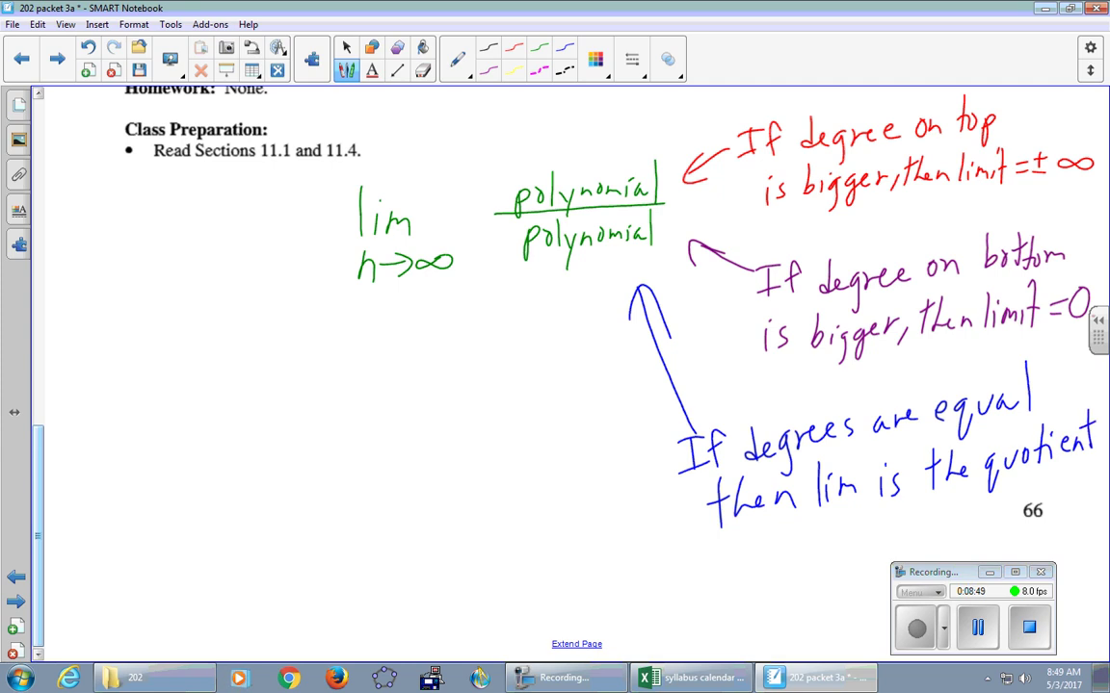
{"action": "left_click_drag", "start_coordinate": [732, 556], "coordinate": [740, 578]}
- Finish with 'leading coefficients', redoing the misformed letters of 'leading'
{"action": "mouse_move", "coordinate": [758, 532]}
{"action": "left_mouse_down"}
{"action": "mouse_move", "coordinate": [759, 571]}
{"action": "mouse_move", "coordinate": [774, 539]}
{"action": "left_mouse_up"}
{"action": "mouse_move", "coordinate": [775, 528]}
{"action": "left_mouse_down"}
{"action": "mouse_move", "coordinate": [798, 571]}
{"action": "mouse_move", "coordinate": [814, 566]}
{"action": "left_mouse_up"}
{"action": "mouse_move", "coordinate": [826, 528]}
{"action": "left_mouse_down"}
{"action": "mouse_move", "coordinate": [830, 566]}
{"action": "mouse_move", "coordinate": [857, 539]}
{"action": "mouse_move", "coordinate": [876, 549]}
{"action": "left_mouse_up"}
{"action": "mouse_move", "coordinate": [884, 525]}
{"action": "left_mouse_down"}
{"action": "mouse_move", "coordinate": [884, 551]}
{"action": "mouse_move", "coordinate": [819, 554]}
{"action": "mouse_move", "coordinate": [831, 568]}
{"action": "mouse_move", "coordinate": [852, 547]}
{"action": "left_mouse_up"}
{"action": "mouse_move", "coordinate": [872, 537]}
{"action": "left_mouse_down"}
{"action": "mouse_move", "coordinate": [862, 554]}
{"action": "mouse_move", "coordinate": [939, 528]}
{"action": "left_mouse_up"}
{"action": "mouse_move", "coordinate": [953, 511]}
{"action": "left_mouse_down"}
{"action": "mouse_move", "coordinate": [949, 545]}
{"action": "mouse_move", "coordinate": [963, 525]}
{"action": "left_mouse_up"}
{"action": "left_click_drag", "start_coordinate": [974, 506], "coordinate": [1001, 530]}
{"action": "mouse_move", "coordinate": [1022, 480]}
{"action": "left_mouse_down"}
{"action": "mouse_move", "coordinate": [1017, 521]}
{"action": "mouse_move", "coordinate": [1042, 503]}
{"action": "left_mouse_up"}
{"action": "mouse_move", "coordinate": [1052, 490]}
{"action": "left_mouse_down"}
{"action": "mouse_move", "coordinate": [1054, 501]}
{"action": "mouse_move", "coordinate": [1081, 486]}
{"action": "mouse_move", "coordinate": [1084, 497]}
{"action": "mouse_move", "coordinate": [1090, 482]}
{"action": "left_mouse_up"}
{"action": "left_click_drag", "start_coordinate": [1100, 482], "coordinate": [1094, 497]}
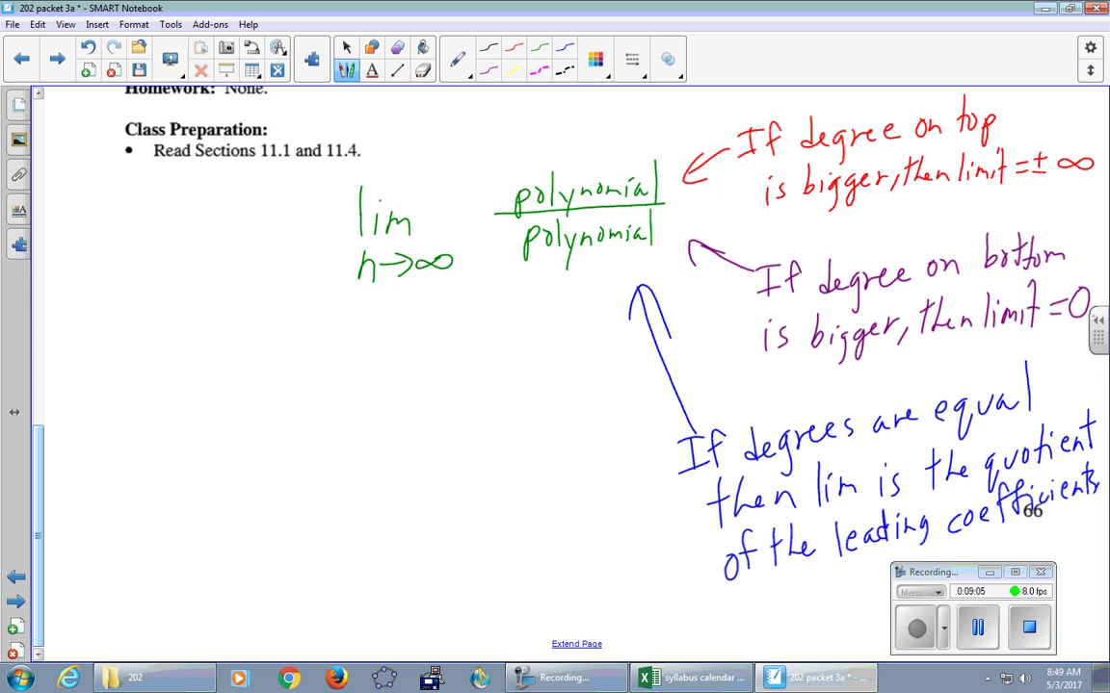
- In black ink, write 'ex' and the numerator 3x⁵−2x²+7 over a fraction bar
{"action": "left_click", "coordinate": [1098, 327]}
{"action": "left_click_drag", "start_coordinate": [85, 319], "coordinate": [100, 331]}
{"action": "mouse_move", "coordinate": [111, 308]}
{"action": "left_mouse_down"}
{"action": "mouse_move", "coordinate": [124, 332]}
{"action": "mouse_move", "coordinate": [112, 332]}
{"action": "left_mouse_up"}
{"action": "mouse_move", "coordinate": [173, 297]}
{"action": "left_mouse_down"}
{"action": "mouse_move", "coordinate": [185, 297]}
{"action": "mouse_move", "coordinate": [173, 329]}
{"action": "left_mouse_up"}
{"action": "left_click_drag", "start_coordinate": [204, 307], "coordinate": [226, 336]}
{"action": "left_click_drag", "start_coordinate": [226, 306], "coordinate": [203, 337]}
{"action": "mouse_move", "coordinate": [244, 286]}
{"action": "left_mouse_down"}
{"action": "mouse_move", "coordinate": [231, 306]}
{"action": "mouse_move", "coordinate": [266, 314]}
{"action": "left_mouse_up"}
{"action": "left_click_drag", "start_coordinate": [271, 294], "coordinate": [295, 328]}
{"action": "left_click_drag", "start_coordinate": [308, 306], "coordinate": [330, 332]}
{"action": "left_click_drag", "start_coordinate": [329, 306], "coordinate": [308, 333]}
{"action": "left_click_drag", "start_coordinate": [323, 289], "coordinate": [343, 309]}
{"action": "mouse_move", "coordinate": [345, 316]}
{"action": "left_mouse_down"}
{"action": "mouse_move", "coordinate": [364, 315]}
{"action": "mouse_move", "coordinate": [355, 327]}
{"action": "left_mouse_up"}
{"action": "left_click_drag", "start_coordinate": [367, 300], "coordinate": [374, 331]}
{"action": "left_click_drag", "start_coordinate": [164, 346], "coordinate": [399, 345]}
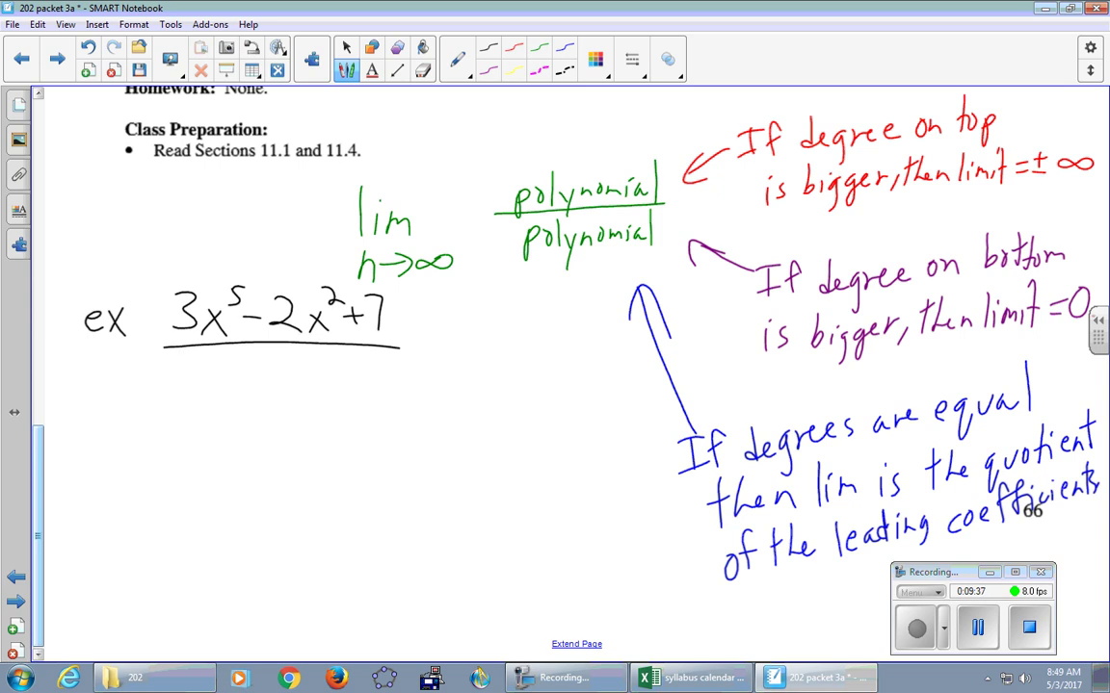
- Write the denominator 4x⁵+x⁸ and an arrow to the limit 0
{"action": "mouse_move", "coordinate": [214, 370]}
{"action": "left_mouse_down"}
{"action": "mouse_move", "coordinate": [222, 416]}
{"action": "mouse_move", "coordinate": [256, 416]}
{"action": "left_mouse_up"}
{"action": "left_click_drag", "start_coordinate": [256, 390], "coordinate": [238, 416]}
{"action": "left_click_drag", "start_coordinate": [259, 362], "coordinate": [267, 382]}
{"action": "mouse_move", "coordinate": [260, 360]}
{"action": "left_mouse_down"}
{"action": "mouse_move", "coordinate": [277, 358]}
{"action": "mouse_move", "coordinate": [313, 397]}
{"action": "mouse_move", "coordinate": [304, 405]}
{"action": "mouse_move", "coordinate": [355, 414]}
{"action": "left_mouse_up"}
{"action": "left_click_drag", "start_coordinate": [356, 387], "coordinate": [336, 414]}
{"action": "left_click_drag", "start_coordinate": [373, 368], "coordinate": [371, 367]}
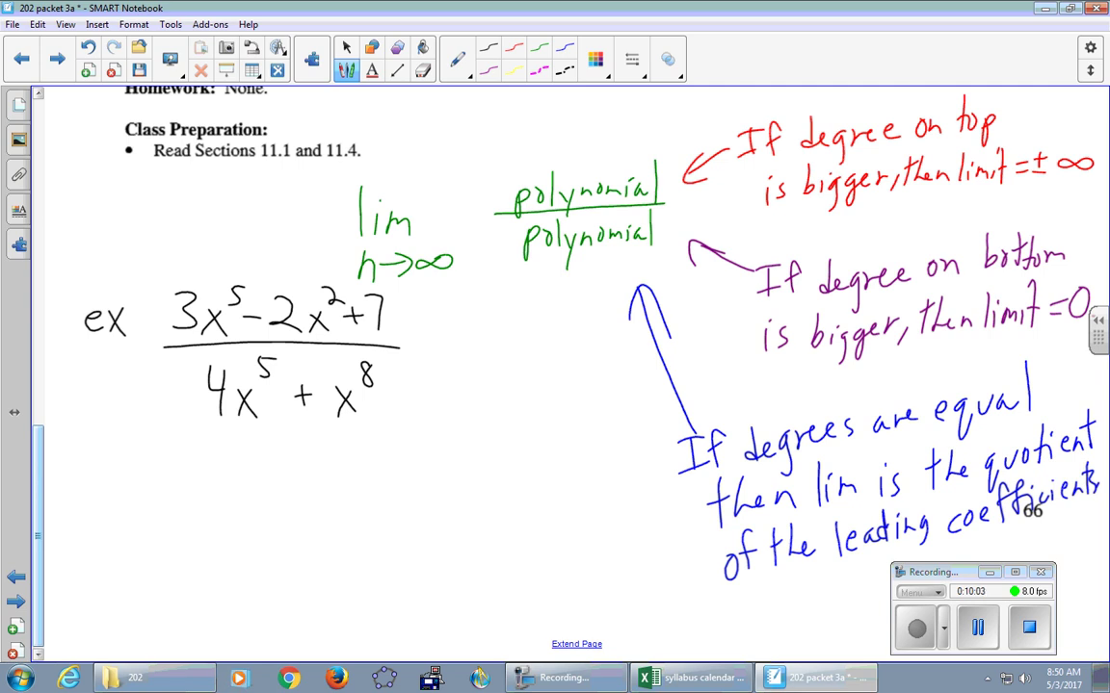
{"action": "mouse_move", "coordinate": [417, 354]}
{"action": "left_mouse_down"}
{"action": "mouse_move", "coordinate": [481, 350]}
{"action": "mouse_move", "coordinate": [470, 362]}
{"action": "left_mouse_up"}
{"action": "left_click_drag", "start_coordinate": [532, 332], "coordinate": [528, 334]}
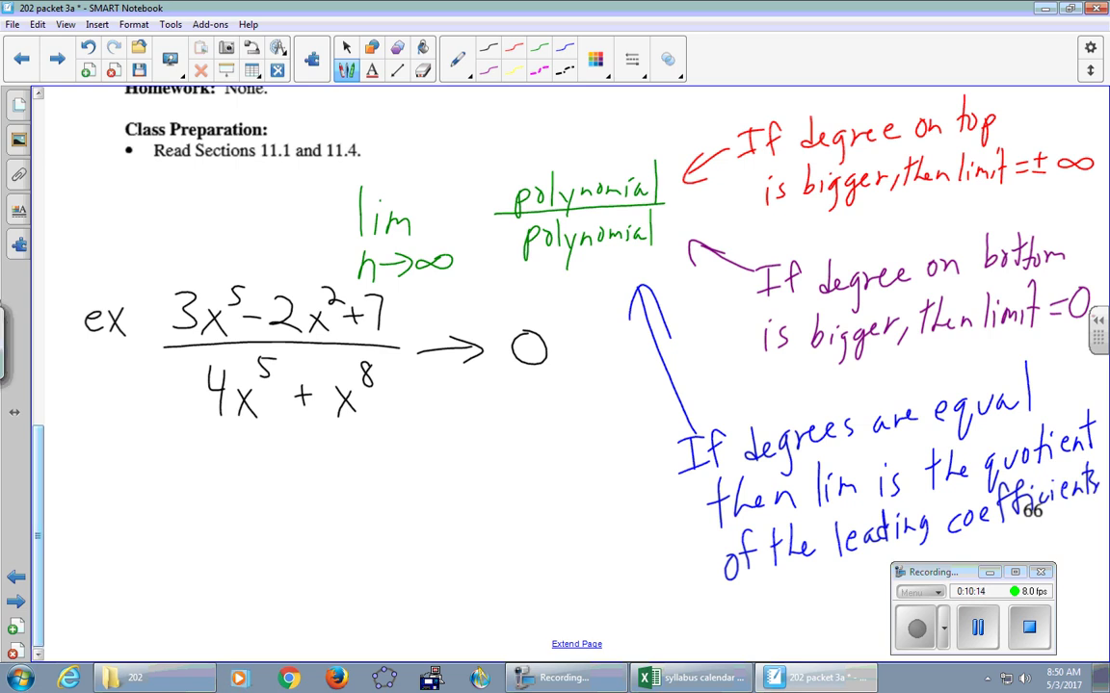
- Label the second example 'ex' and write the numerator 3x⁵−2x²+7 with a fraction bar
{"action": "left_click_drag", "start_coordinate": [86, 479], "coordinate": [141, 504]}
{"action": "left_click_drag", "start_coordinate": [140, 472], "coordinate": [121, 505]}
{"action": "mouse_move", "coordinate": [203, 472]}
{"action": "left_mouse_down"}
{"action": "mouse_move", "coordinate": [221, 476]}
{"action": "mouse_move", "coordinate": [202, 499]}
{"action": "left_mouse_up"}
{"action": "left_click_drag", "start_coordinate": [230, 478], "coordinate": [251, 509]}
{"action": "mouse_move", "coordinate": [249, 478]}
{"action": "left_mouse_down"}
{"action": "mouse_move", "coordinate": [229, 511]}
{"action": "mouse_move", "coordinate": [258, 481]}
{"action": "left_mouse_up"}
{"action": "left_click_drag", "start_coordinate": [258, 472], "coordinate": [300, 501]}
{"action": "mouse_move", "coordinate": [315, 488]}
{"action": "left_mouse_down"}
{"action": "mouse_move", "coordinate": [334, 511]}
{"action": "mouse_move", "coordinate": [357, 510]}
{"action": "left_mouse_up"}
{"action": "left_click_drag", "start_coordinate": [355, 489], "coordinate": [339, 511]}
{"action": "left_click_drag", "start_coordinate": [360, 468], "coordinate": [397, 498]}
{"action": "left_click", "coordinate": [401, 471]}
{"action": "mouse_move", "coordinate": [390, 489]}
{"action": "left_mouse_down"}
{"action": "mouse_move", "coordinate": [390, 508]}
{"action": "mouse_move", "coordinate": [411, 508]}
{"action": "left_mouse_up"}
{"action": "left_click_drag", "start_coordinate": [202, 527], "coordinate": [417, 535]}
- Write the denominator 4x⁵+x⁴ under the bar
{"action": "left_click_drag", "start_coordinate": [249, 546], "coordinate": [257, 584]}
{"action": "mouse_move", "coordinate": [277, 563]}
{"action": "left_mouse_down"}
{"action": "mouse_move", "coordinate": [289, 583]}
{"action": "mouse_move", "coordinate": [274, 585]}
{"action": "left_mouse_up"}
{"action": "mouse_move", "coordinate": [295, 541]}
{"action": "left_mouse_down"}
{"action": "mouse_move", "coordinate": [293, 558]}
{"action": "mouse_move", "coordinate": [308, 541]}
{"action": "left_mouse_up"}
{"action": "mouse_move", "coordinate": [321, 572]}
{"action": "left_mouse_down"}
{"action": "mouse_move", "coordinate": [346, 571]}
{"action": "mouse_move", "coordinate": [333, 583]}
{"action": "left_mouse_up"}
{"action": "mouse_move", "coordinate": [361, 561]}
{"action": "left_mouse_down"}
{"action": "mouse_move", "coordinate": [376, 589]}
{"action": "mouse_move", "coordinate": [361, 589]}
{"action": "left_mouse_up"}
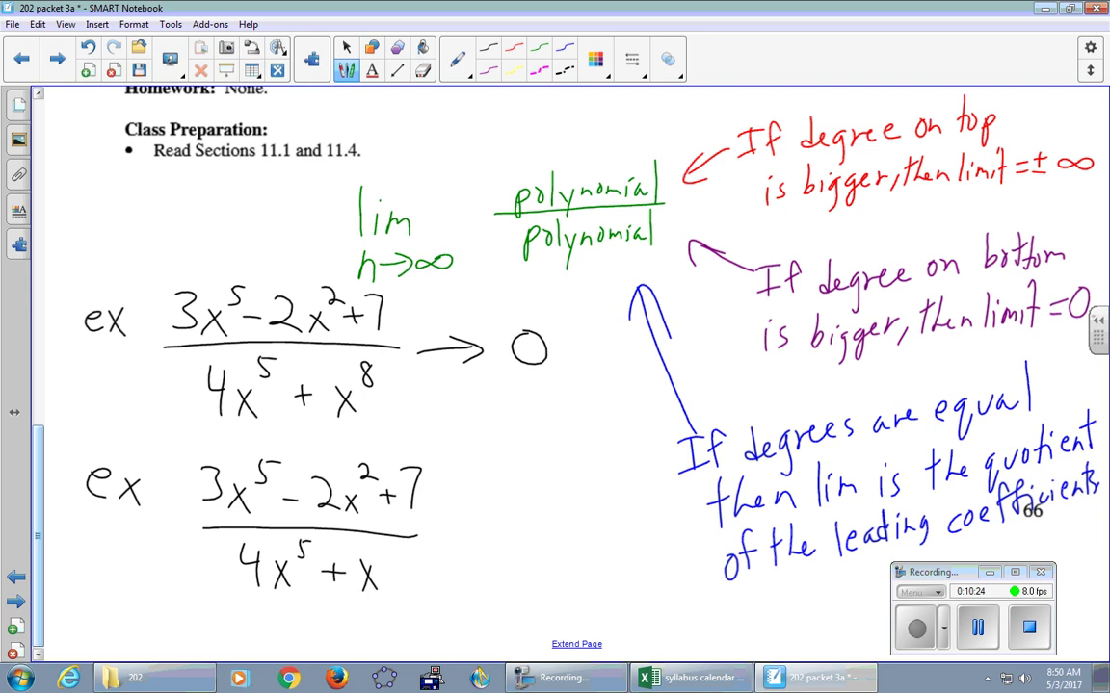
{"action": "left_click_drag", "start_coordinate": [388, 545], "coordinate": [393, 559]}
{"action": "left_click_drag", "start_coordinate": [390, 547], "coordinate": [390, 568]}
- Draw an arrow to the answer 3/4 and label a third example at the top left
{"action": "left_click_drag", "start_coordinate": [440, 546], "coordinate": [489, 536]}
{"action": "left_click_drag", "start_coordinate": [472, 527], "coordinate": [474, 551]}
{"action": "mouse_move", "coordinate": [511, 492]}
{"action": "left_mouse_down"}
{"action": "mouse_move", "coordinate": [511, 510]}
{"action": "mouse_move", "coordinate": [535, 521]}
{"action": "mouse_move", "coordinate": [535, 559]}
{"action": "left_mouse_up"}
{"action": "left_click_drag", "start_coordinate": [529, 536], "coordinate": [528, 576]}
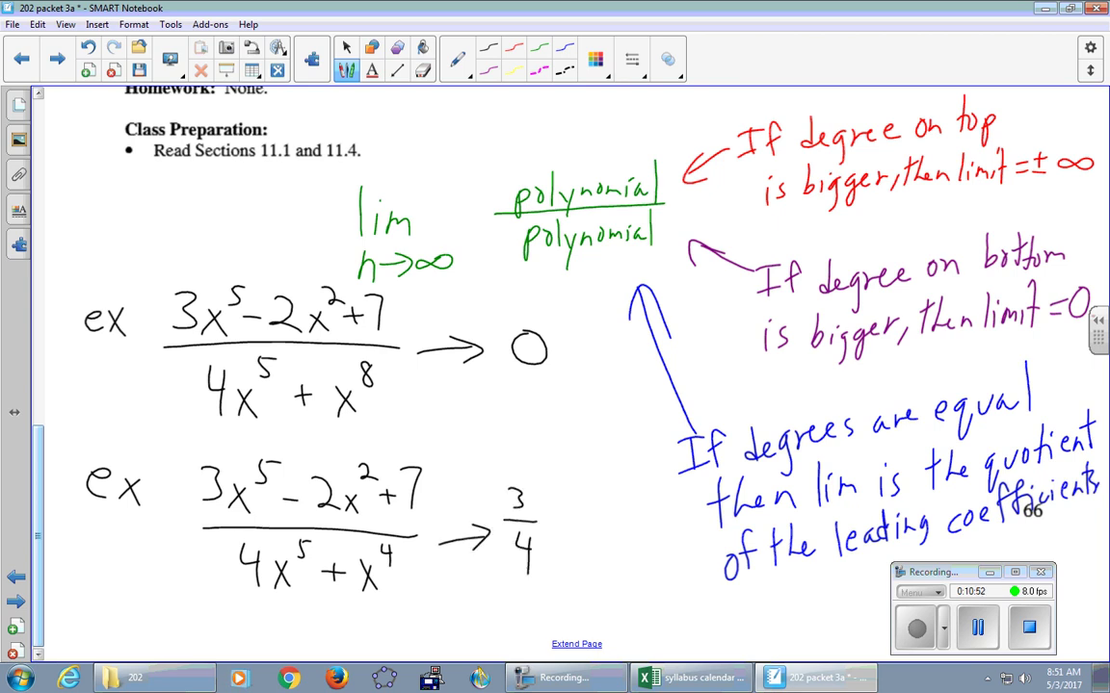
{"action": "left_click_drag", "start_coordinate": [61, 204], "coordinate": [96, 212]}
- Write 'ex' and the fraction (3x⁵−2x²+7)/(x⁴−8) in black ink at the top left
{"action": "left_click_drag", "start_coordinate": [95, 198], "coordinate": [79, 212]}
{"action": "mouse_move", "coordinate": [149, 174]}
{"action": "left_mouse_down"}
{"action": "mouse_move", "coordinate": [151, 192]}
{"action": "mouse_move", "coordinate": [181, 192]}
{"action": "left_mouse_up"}
{"action": "mouse_move", "coordinate": [181, 179]}
{"action": "left_mouse_down"}
{"action": "mouse_move", "coordinate": [166, 193]}
{"action": "mouse_move", "coordinate": [182, 183]}
{"action": "left_mouse_up"}
{"action": "left_click_drag", "start_coordinate": [184, 170], "coordinate": [258, 195]}
{"action": "mouse_move", "coordinate": [258, 181]}
{"action": "left_mouse_down"}
{"action": "mouse_move", "coordinate": [242, 195]}
{"action": "mouse_move", "coordinate": [270, 173]}
{"action": "mouse_move", "coordinate": [288, 179]}
{"action": "left_mouse_up"}
{"action": "mouse_move", "coordinate": [281, 172]}
{"action": "left_mouse_down"}
{"action": "mouse_move", "coordinate": [281, 187]}
{"action": "mouse_move", "coordinate": [300, 194]}
{"action": "left_mouse_up"}
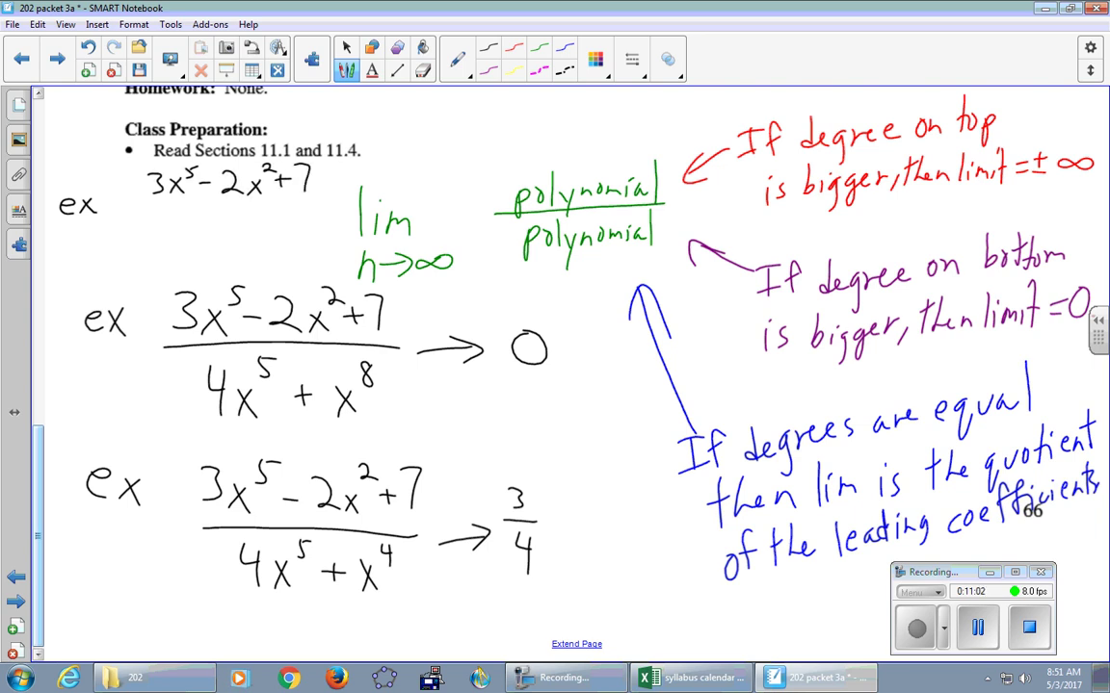
{"action": "left_click_drag", "start_coordinate": [141, 207], "coordinate": [324, 205]}
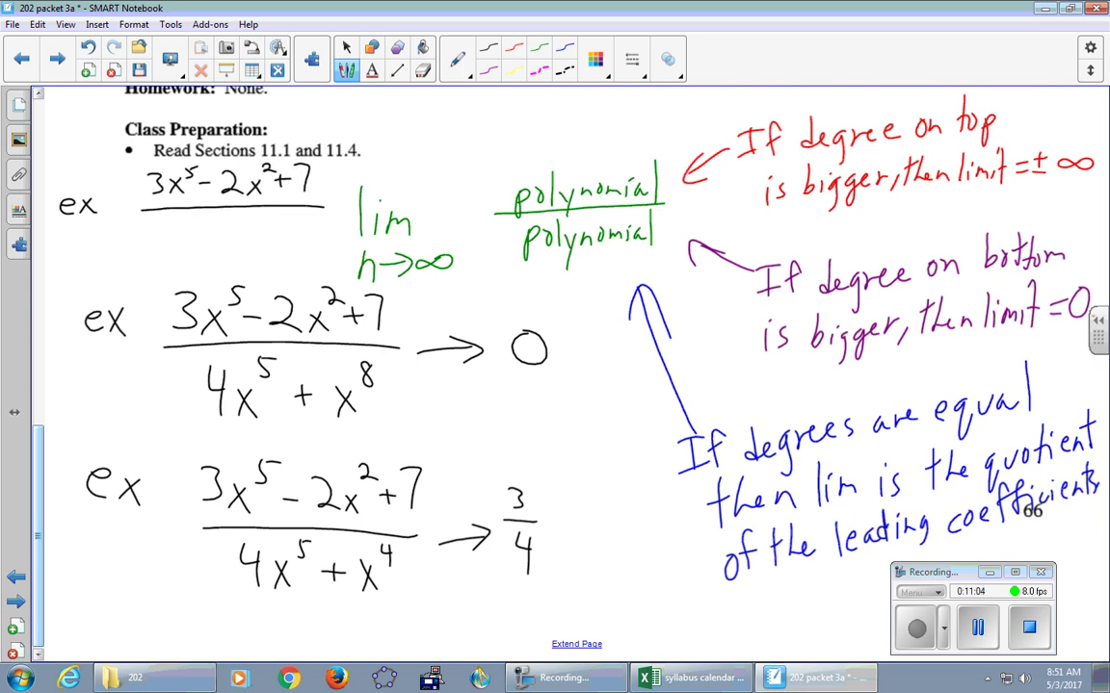
{"action": "mouse_move", "coordinate": [181, 224]}
{"action": "left_mouse_down"}
{"action": "mouse_move", "coordinate": [202, 248]}
{"action": "mouse_move", "coordinate": [181, 248]}
{"action": "left_mouse_up"}
{"action": "mouse_move", "coordinate": [207, 213]}
{"action": "left_mouse_down"}
{"action": "mouse_move", "coordinate": [215, 233]}
{"action": "mouse_move", "coordinate": [275, 228]}
{"action": "left_mouse_up"}
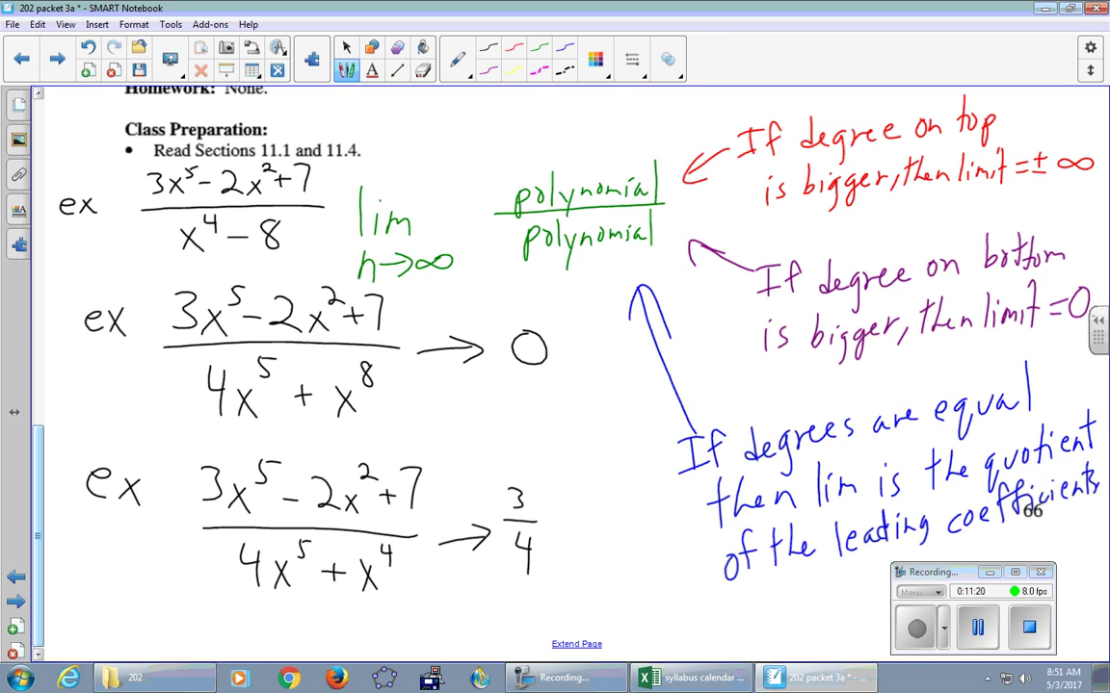
- Undo a stray minus sign before 3x⁵, then draw an arrow to ∞
{"action": "left_click_drag", "start_coordinate": [131, 187], "coordinate": [143, 187]}
{"action": "left_click", "coordinate": [88, 46]}
{"action": "left_click_drag", "start_coordinate": [323, 198], "coordinate": [421, 173]}
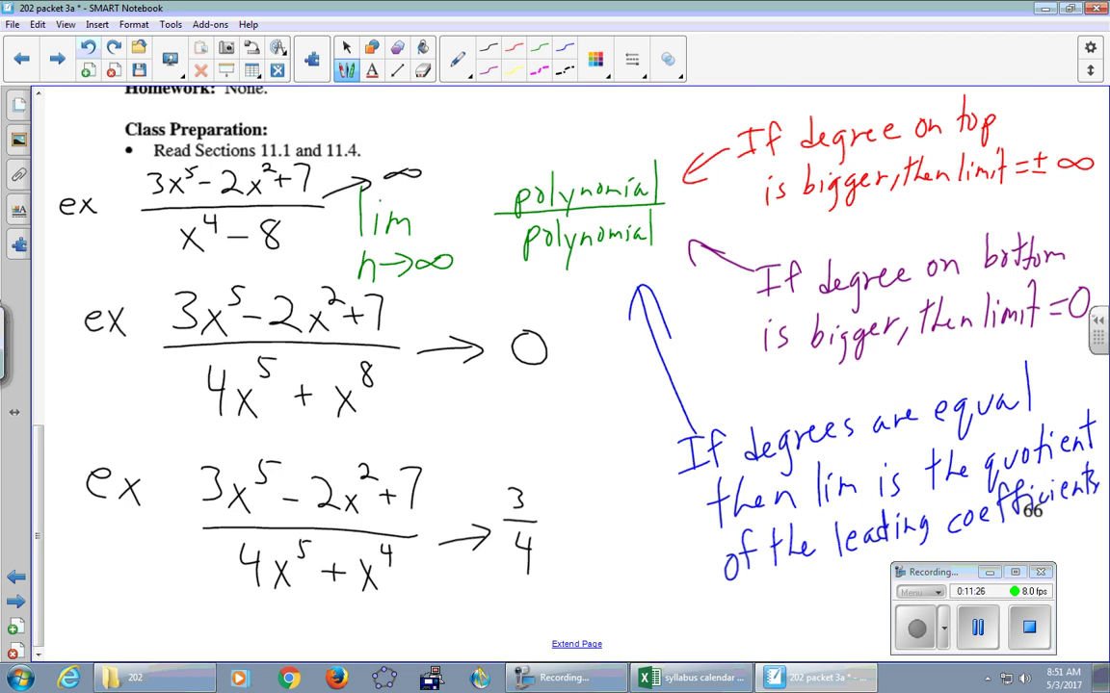